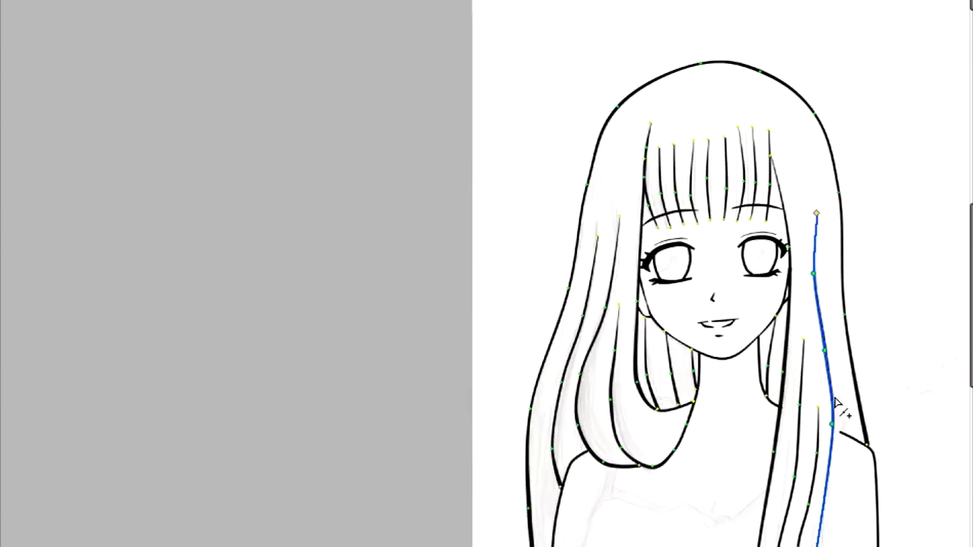
Merge the Linework3 and Linework2 layers down into Linework1 so all the line art shares one layer.
scroll(816, 380, down, 1)
scroll(783, 292, up, 3)
drag(971, 273, 970, 297)
scroll(717, 351, down, 2)
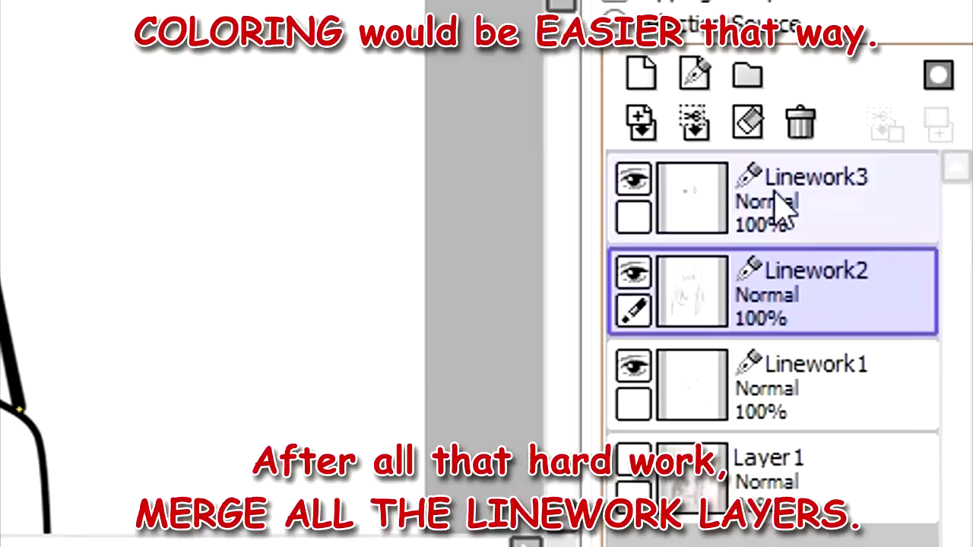
click(776, 193)
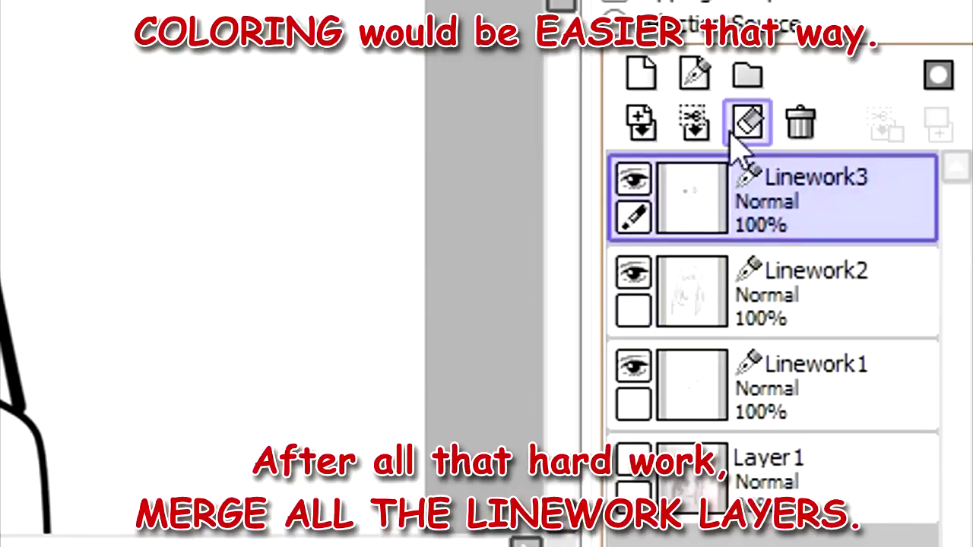
click(694, 126)
click(694, 126)
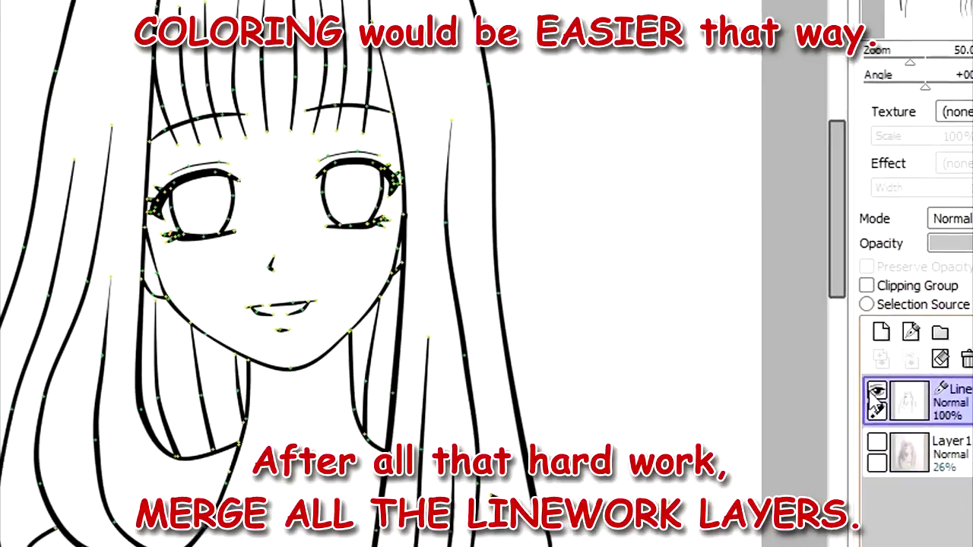
Hide and show the merged linework layer to check the line art, and select Layer1.
click(876, 391)
click(876, 391)
click(905, 452)
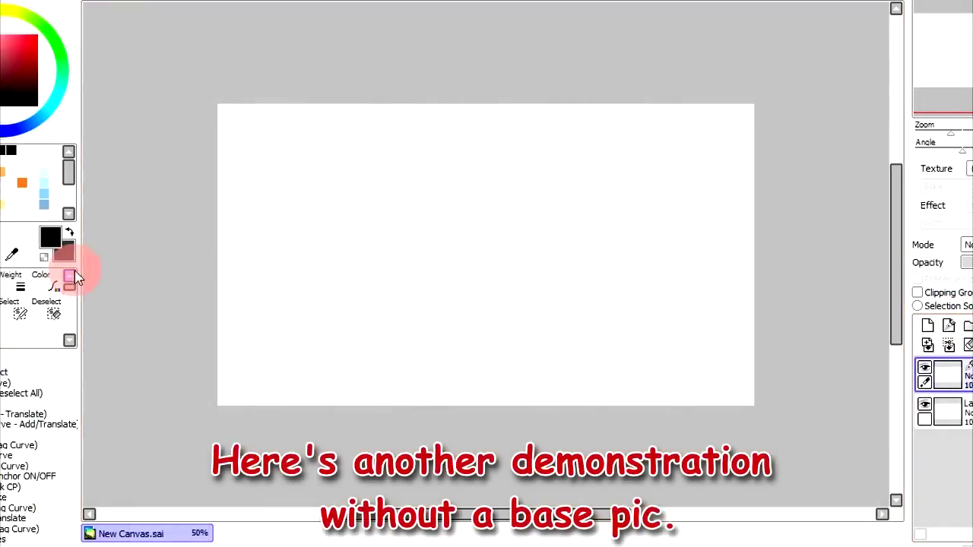
Set the linework brush size to 8 and draw one slanted straight line across the middle of the blank canvas.
click(0, 336)
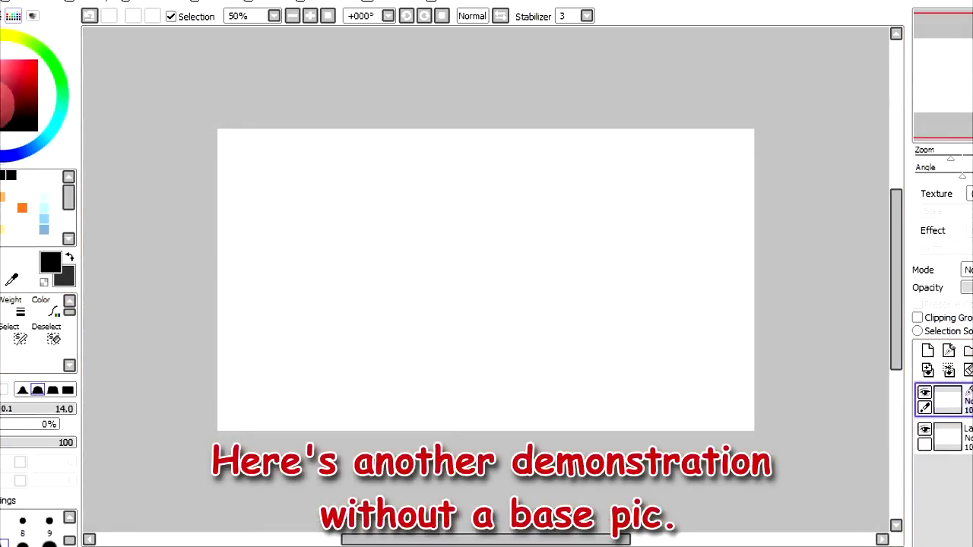
click(24, 524)
scroll(427, 264, down, 1)
scroll(426, 264, up, 2)
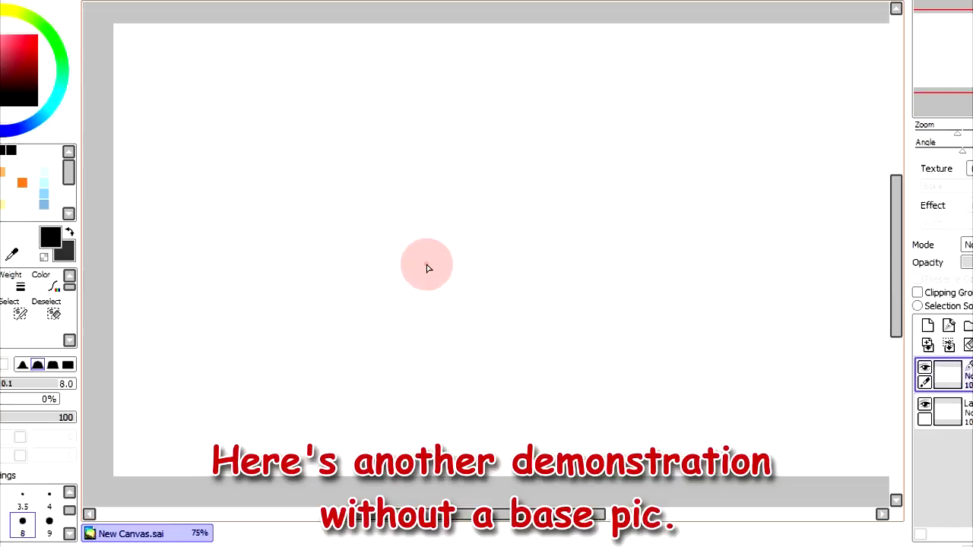
mouse_move(406, 163)
mouse_down()
mouse_move(630, 400)
mouse_move(729, 285)
mouse_up()
double_click(733, 279)
Bend the slanted line with control points into the face contour, with a cheek, rounded chin and jaw.
click(0, 308)
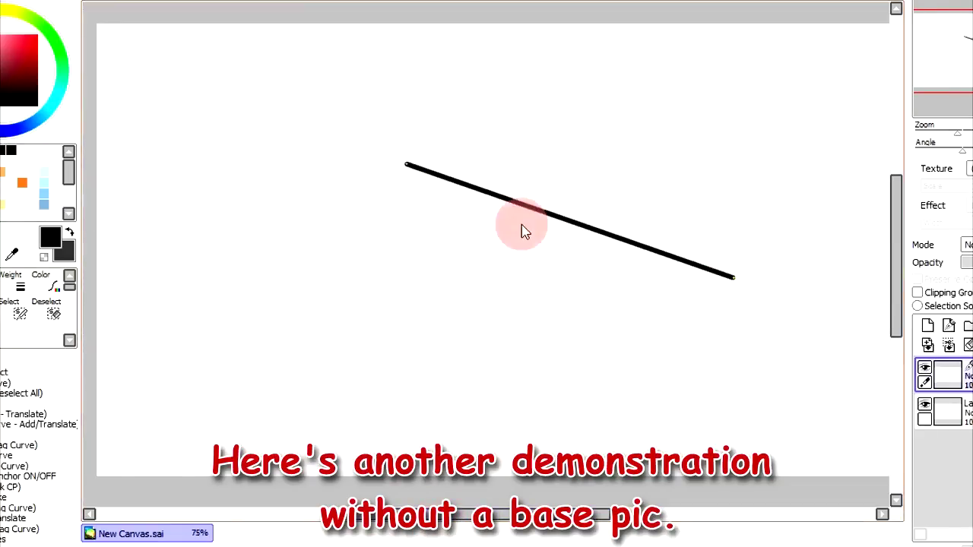
mouse_move(543, 216)
mouse_down()
mouse_move(450, 322)
mouse_move(459, 273)
mouse_move(418, 220)
mouse_move(434, 276)
mouse_move(434, 257)
mouse_move(413, 271)
mouse_move(420, 236)
mouse_up()
drag(407, 164, 398, 156)
drag(479, 349, 503, 340)
drag(734, 279, 623, 285)
drag(571, 316, 649, 260)
drag(593, 309, 616, 295)
drag(564, 329, 571, 324)
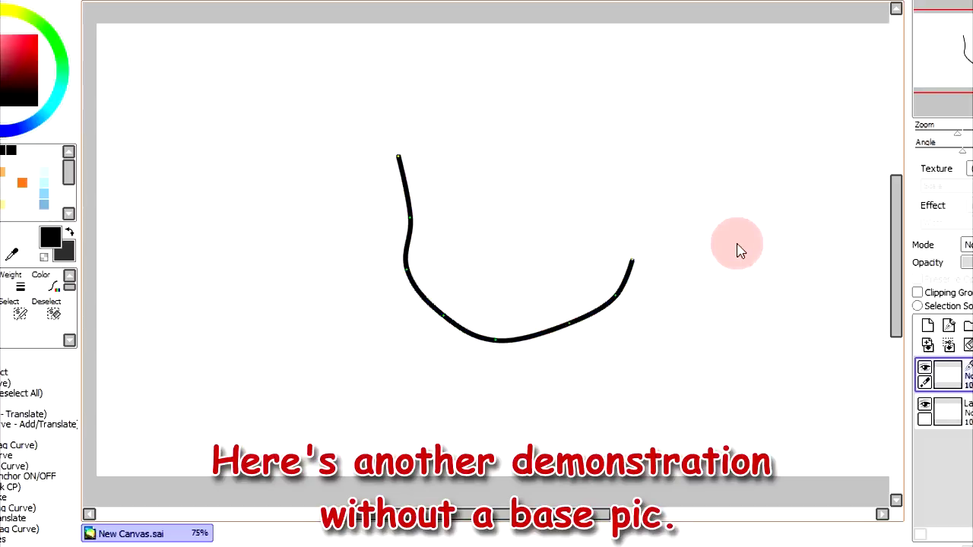
Add a new linework layer and draw a row of eight short straight lines over the upper face as hair guides.
click(949, 325)
drag(393, 49, 343, 210)
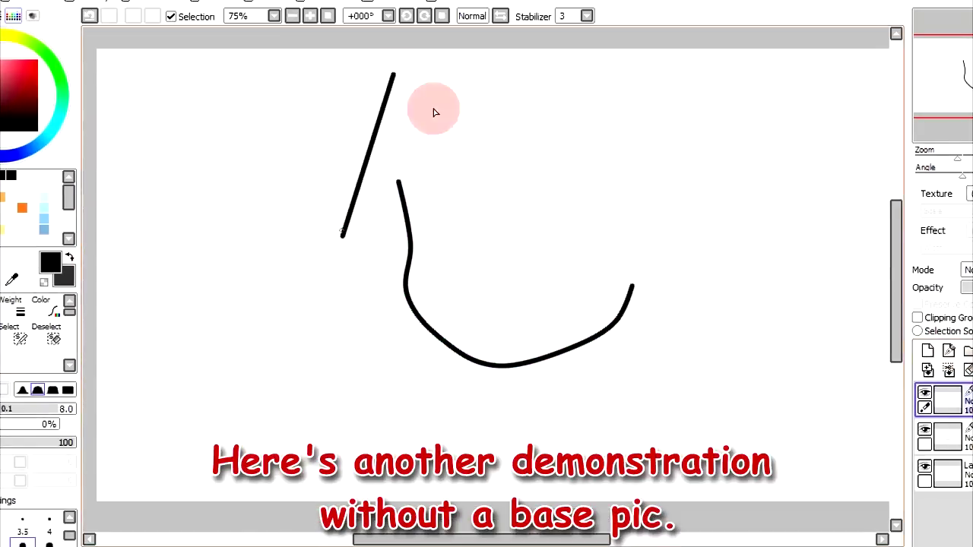
drag(437, 74, 414, 179)
drag(505, 72, 479, 133)
drag(470, 215, 468, 217)
drag(592, 115, 527, 215)
drag(601, 235, 593, 128)
drag(657, 175, 622, 318)
drag(708, 147, 689, 233)
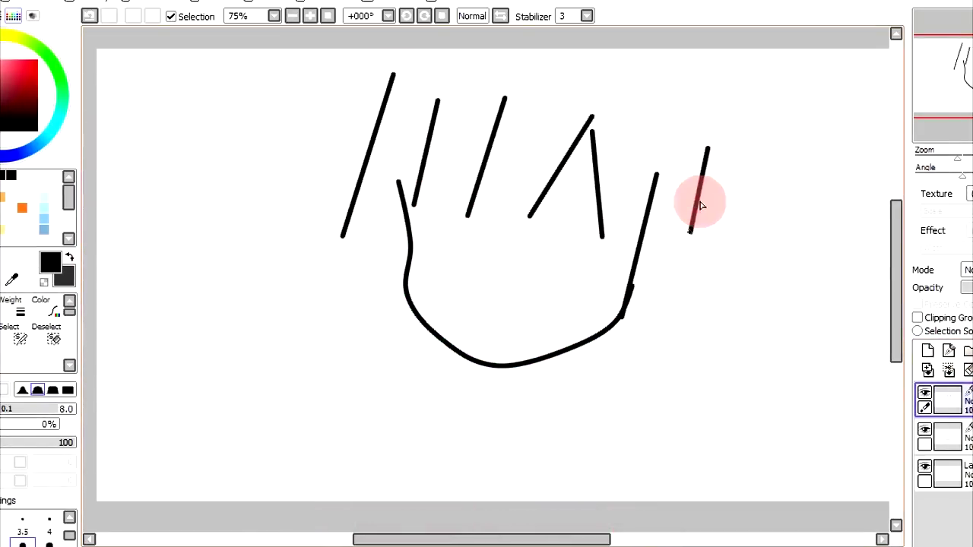
drag(739, 96, 735, 223)
Reshape the leftmost guide line into the outer left hair contour, curving down to a pointed tip and back up.
drag(393, 75, 413, 50)
drag(391, 99, 350, 101)
drag(413, 50, 402, 45)
drag(342, 191, 358, 196)
drag(342, 234, 428, 104)
drag(372, 181, 343, 243)
mouse_move(386, 177)
mouse_down()
mouse_move(403, 196)
mouse_move(399, 184)
mouse_up()
drag(342, 242, 365, 242)
drag(381, 215, 371, 212)
drag(352, 101, 367, 98)
mouse_move(359, 196)
mouse_down()
mouse_move(349, 178)
mouse_move(357, 209)
mouse_move(350, 162)
mouse_up()
Reshape the second and third guide lines into pointed bangs over the left side of the forehead.
drag(438, 101, 447, 158)
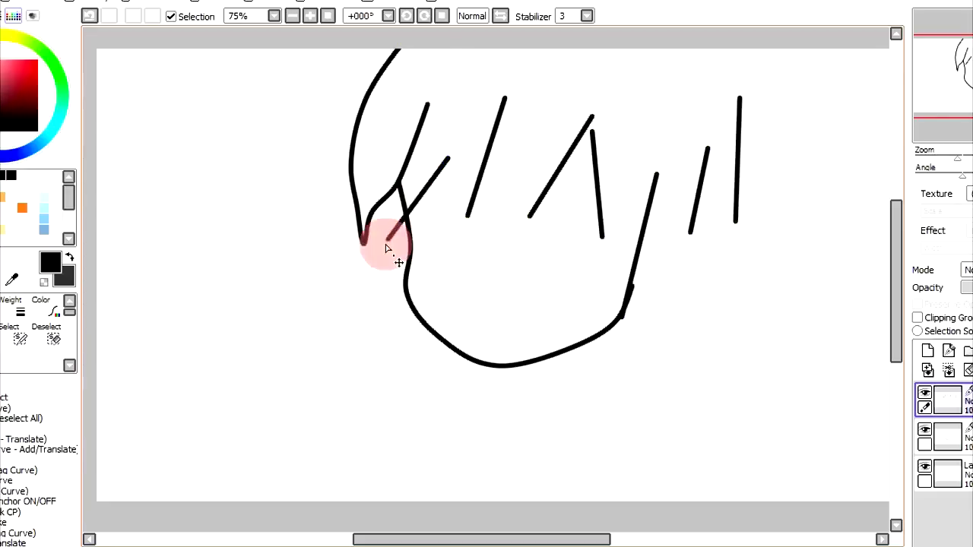
mouse_move(388, 247)
mouse_down()
mouse_move(390, 197)
mouse_move(386, 249)
mouse_up()
drag(371, 211, 398, 240)
drag(390, 198, 399, 219)
drag(448, 158, 467, 145)
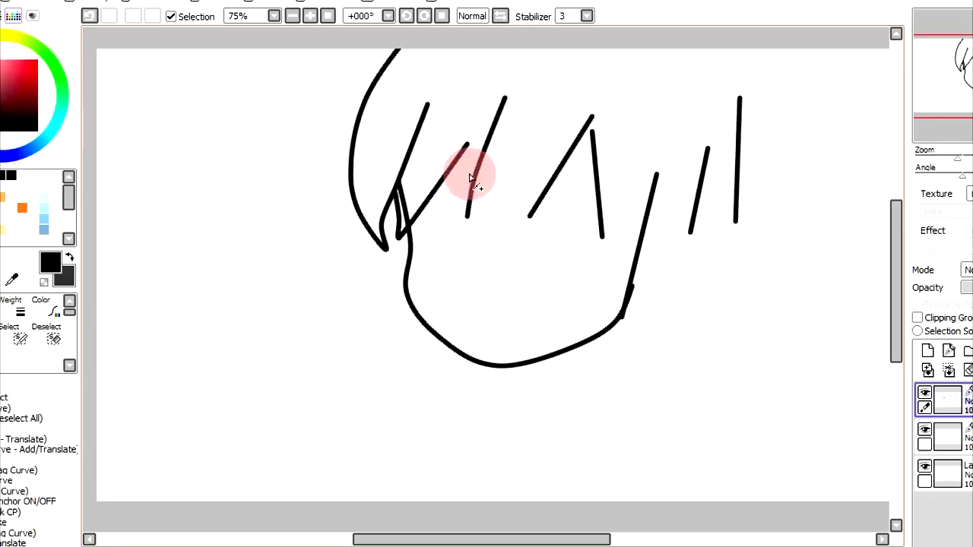
drag(476, 183, 465, 152)
mouse_move(458, 221)
mouse_down()
mouse_move(565, 130)
mouse_move(457, 225)
mouse_up()
drag(510, 179, 530, 173)
Reshape the middle guide lines into joined, pointed bangs over the centre and right of the forehead.
mouse_move(548, 241)
mouse_down()
mouse_move(525, 200)
mouse_move(527, 229)
mouse_move(525, 207)
mouse_move(588, 130)
mouse_move(602, 230)
mouse_move(599, 190)
mouse_move(615, 253)
mouse_move(648, 150)
mouse_up()
mouse_move(624, 226)
mouse_down()
mouse_move(607, 273)
mouse_move(611, 265)
mouse_up()
drag(637, 211, 643, 231)
drag(647, 152, 668, 154)
mouse_move(689, 232)
mouse_down()
mouse_move(649, 285)
mouse_move(680, 201)
mouse_up()
drag(658, 172, 644, 232)
mouse_move(626, 301)
mouse_down()
mouse_move(685, 291)
mouse_move(697, 252)
mouse_up()
drag(681, 199, 696, 203)
mouse_move(656, 265)
mouse_down()
mouse_move(651, 279)
mouse_move(655, 212)
mouse_up()
drag(668, 154, 668, 115)
Reshape the remaining guide lines into the right side locks and the outer right hair contour.
drag(653, 302, 720, 309)
drag(697, 255, 714, 179)
mouse_move(685, 288)
mouse_down()
mouse_move(707, 230)
mouse_move(715, 269)
mouse_move(696, 226)
mouse_up()
mouse_move(719, 258)
mouse_down()
mouse_move(710, 276)
mouse_move(701, 261)
mouse_move(723, 222)
mouse_move(719, 151)
mouse_move(735, 225)
mouse_move(766, 156)
mouse_move(797, 191)
mouse_move(774, 169)
mouse_move(729, 164)
mouse_move(751, 129)
mouse_move(742, 119)
mouse_up()
drag(749, 73, 764, 165)
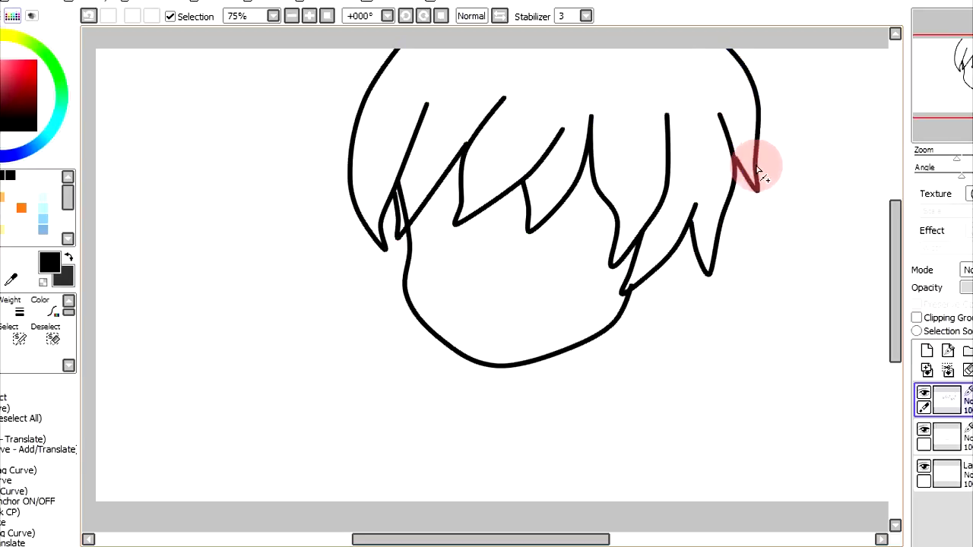
mouse_move(739, 181)
mouse_down()
mouse_move(729, 279)
mouse_move(697, 248)
mouse_move(694, 212)
mouse_move(679, 244)
mouse_move(694, 236)
mouse_up()
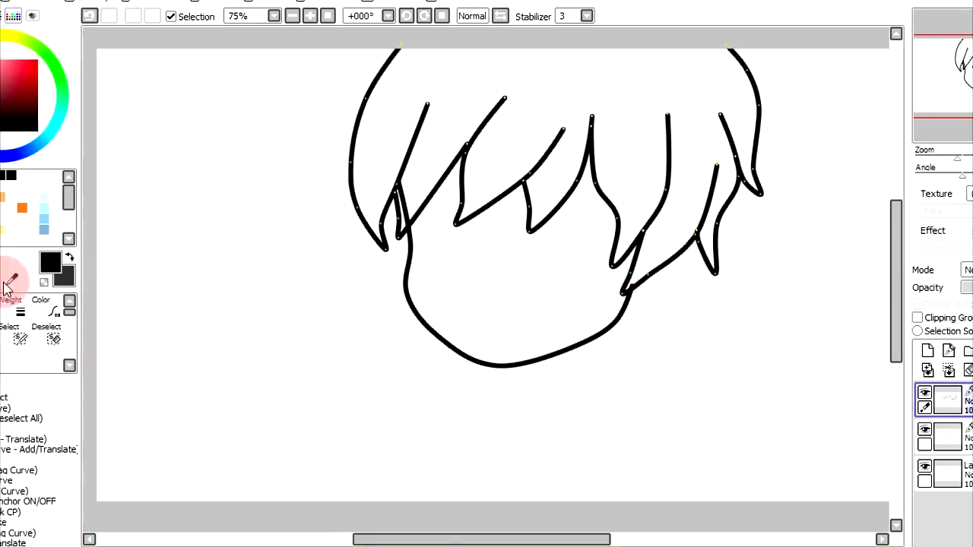
On the face contour's layer, draw the right ear as a curve running from the jaw up to the side locks.
click(950, 436)
drag(672, 260, 629, 304)
drag(654, 252, 677, 259)
drag(631, 281, 653, 281)
drag(673, 233, 675, 231)
On the hair layer, draw a small pointed tuft between the right ear and the side lock.
click(947, 374)
click(3, 327)
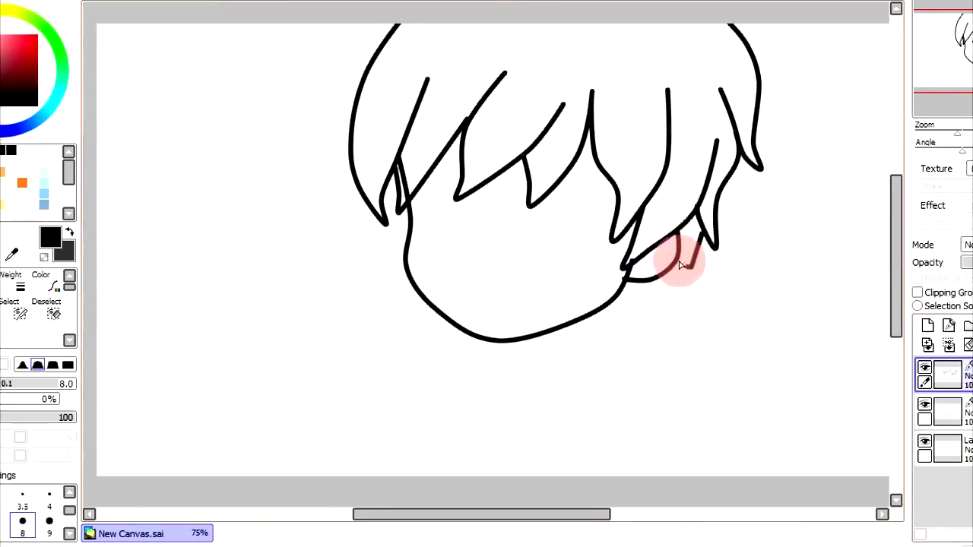
mouse_move(703, 232)
mouse_down()
mouse_move(698, 218)
mouse_move(704, 232)
mouse_up()
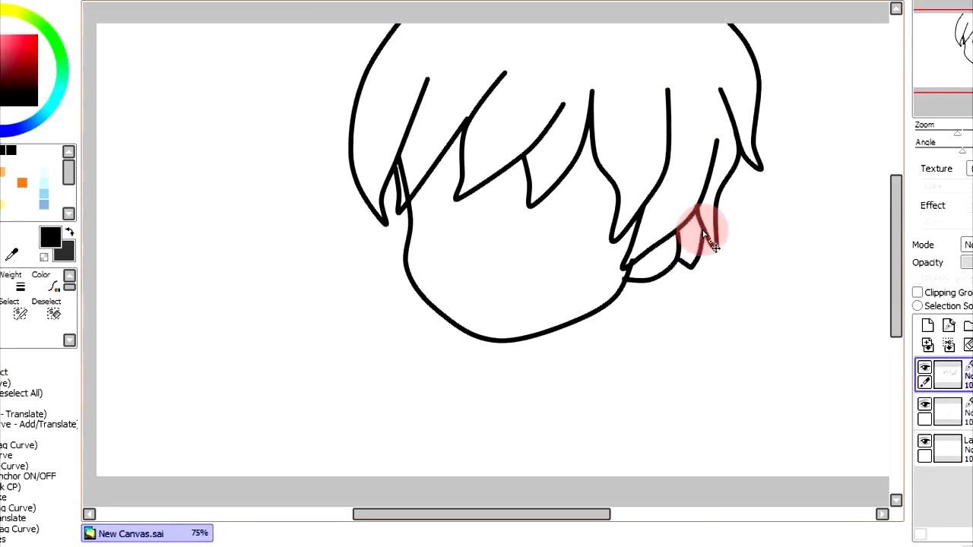
click(400, 185)
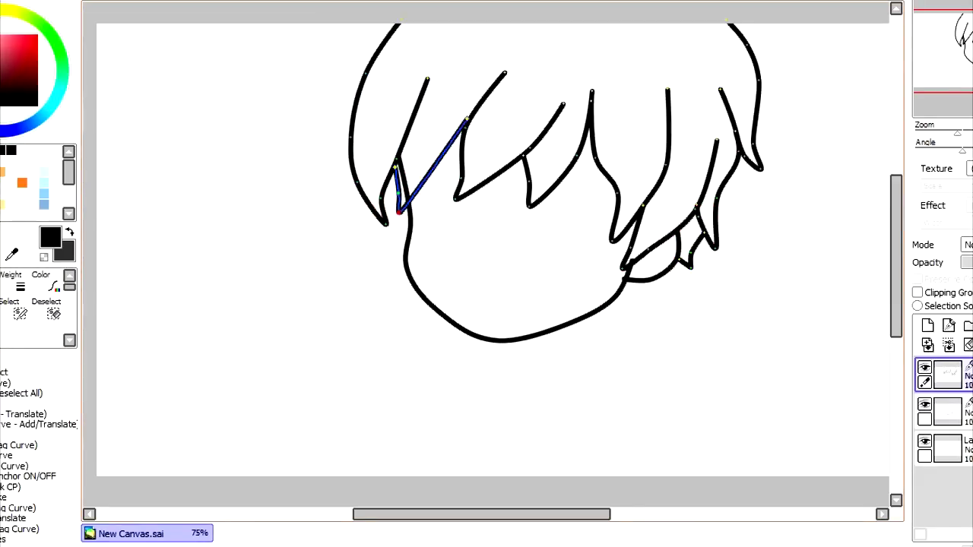
On the face contour's layer, draw the left ear as a short curve between the hair and the cheek.
click(947, 411)
double_click(388, 247)
click(30, 266)
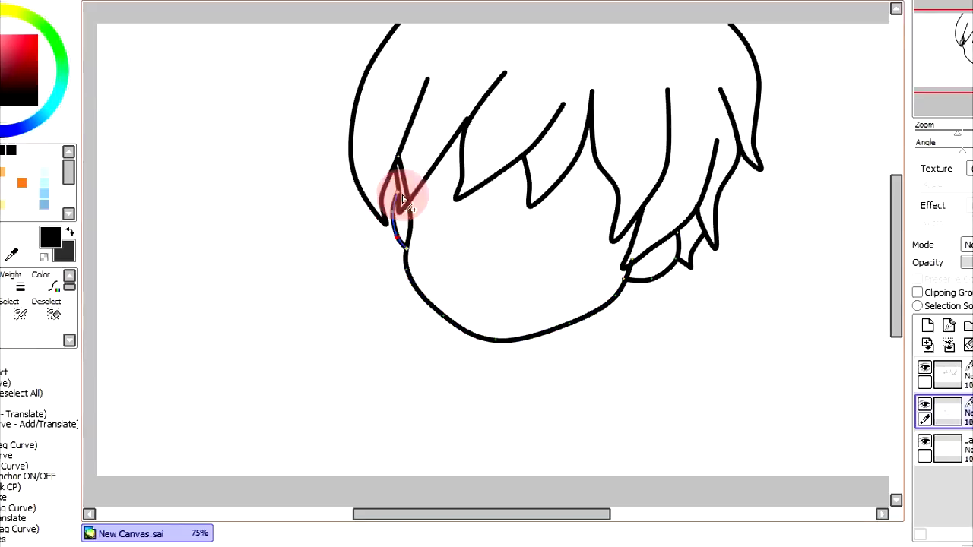
On the hair layer, reshape the upper strands of the two leftmost locks so they curve up toward the crown.
click(964, 359)
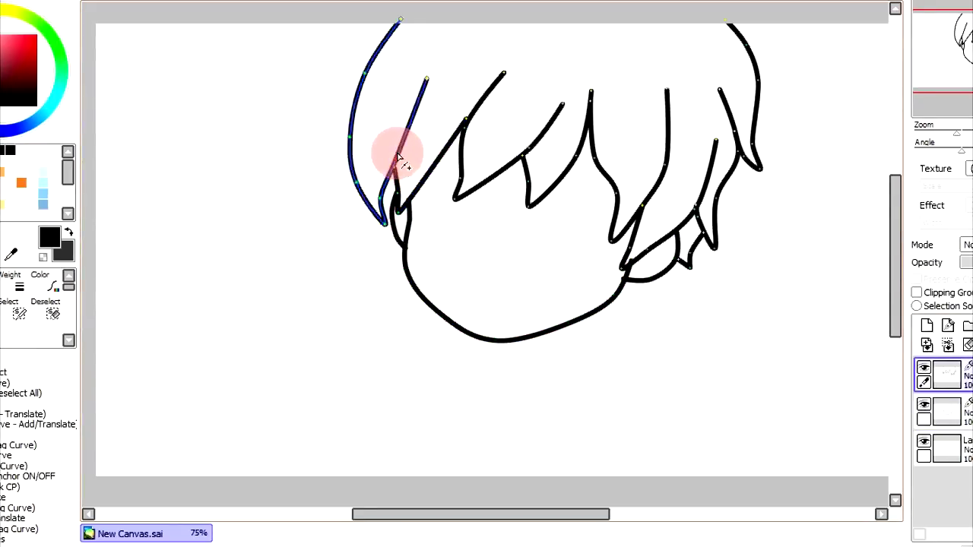
drag(426, 79, 445, 88)
drag(420, 128, 411, 120)
drag(396, 167, 388, 158)
mouse_move(415, 114)
mouse_down()
mouse_move(395, 206)
mouse_move(428, 98)
mouse_move(391, 185)
mouse_move(435, 85)
mouse_move(394, 173)
mouse_up()
Erase the surplus inner strand of the outer left lock with a smaller eraser, and pull its end down behind the neighbouring lock.
key(e)
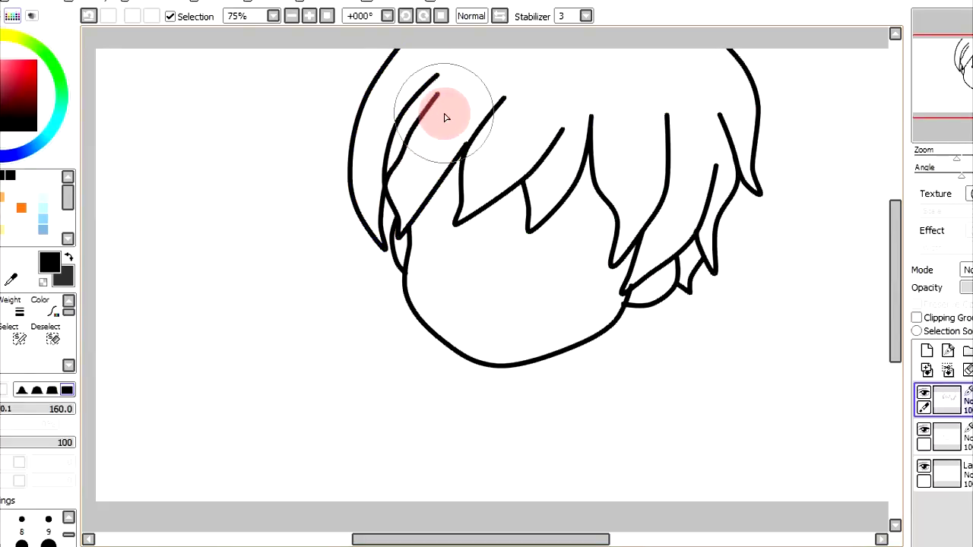
key(bracketleft)
key(bracketleft)
key(bracketleft)
key(bracketleft)
drag(450, 106, 409, 168)
click(6, 354)
click(389, 179)
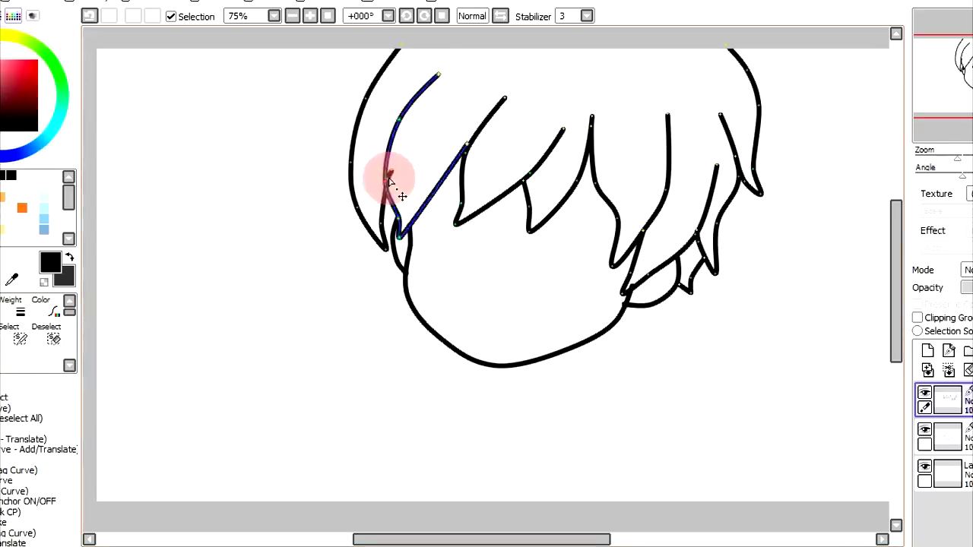
drag(387, 182, 382, 228)
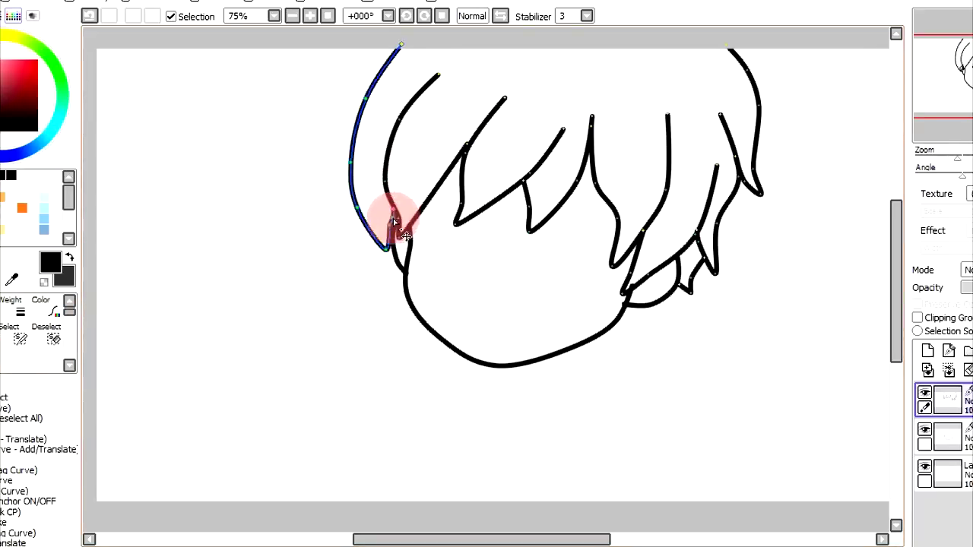
Lower the upper end of the outer left hair contour and smooth the curve beneath it.
scroll(507, 165, down, 1)
scroll(426, 128, up, 2)
drag(466, 47, 458, 78)
drag(418, 119, 421, 133)
Draw a pointed hair tuft sticking out above the outer left contour and curve its edges.
click(4, 365)
click(450, 51)
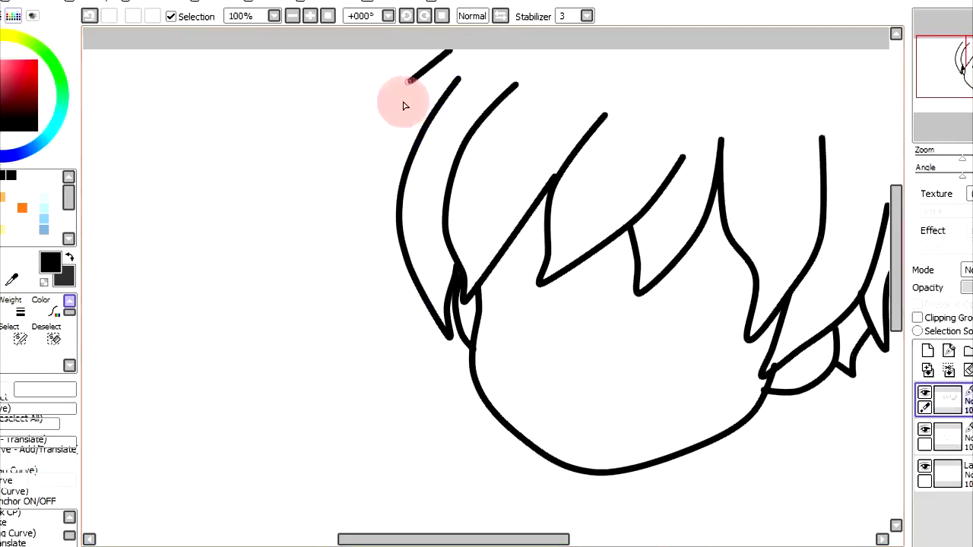
click(369, 130)
scroll(373, 141, up, 1)
double_click(374, 147)
scroll(457, 110, down, 3)
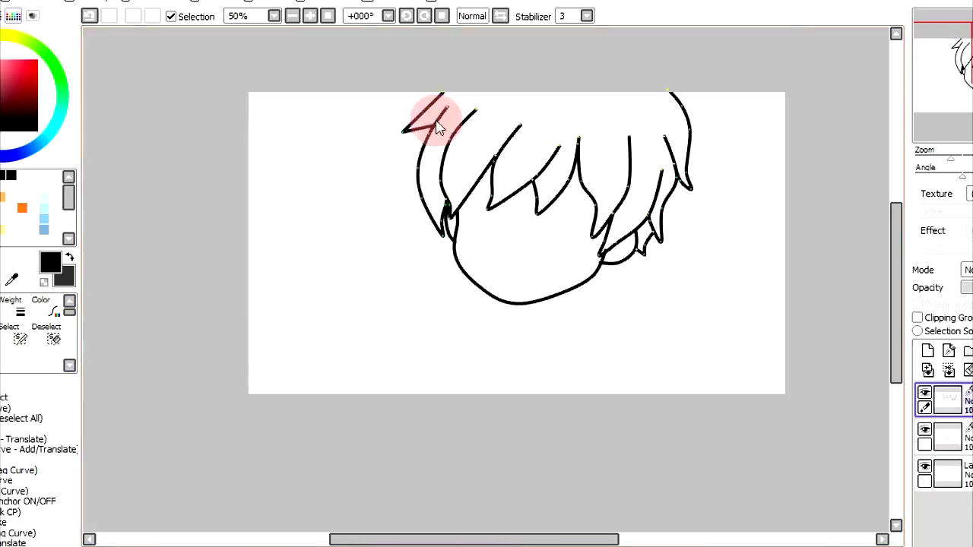
scroll(434, 124, up, 2)
drag(398, 113, 402, 147)
drag(429, 89, 423, 96)
Add a new linework layer and draw two nearly horizontal straight lines on the face, one for each eye.
scroll(473, 111, down, 4)
scroll(586, 132, up, 3)
drag(558, 538, 549, 517)
drag(897, 293, 894, 269)
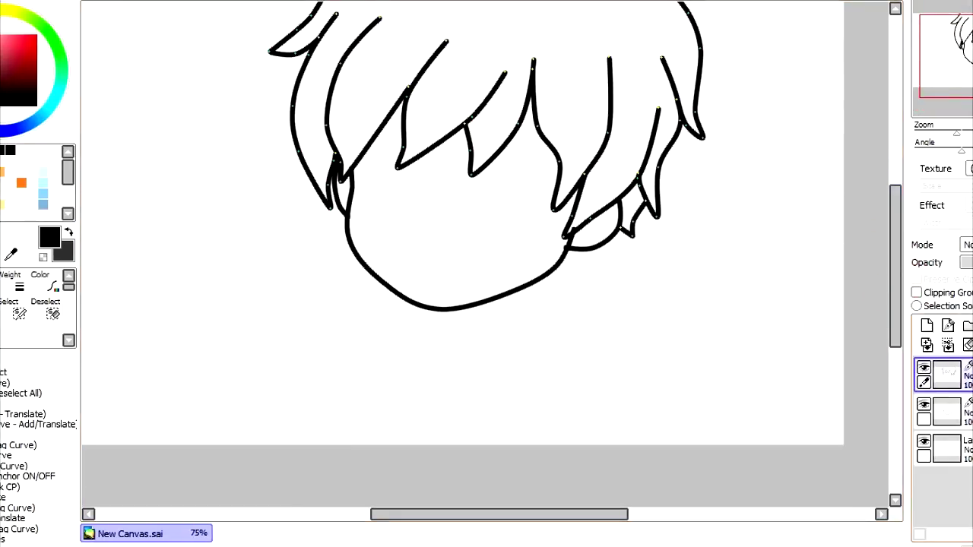
click(948, 326)
click(1, 327)
drag(472, 185, 549, 190)
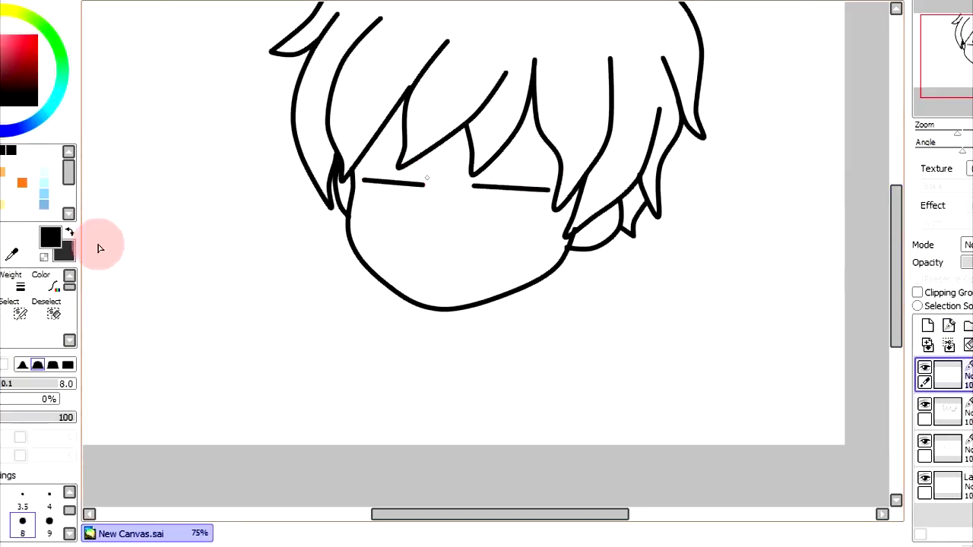
Bend the right eye's line into an arched upper eyelid with both ends turned down.
click(1, 313)
drag(474, 186, 515, 158)
drag(549, 190, 541, 208)
mouse_move(542, 170)
mouse_down()
mouse_move(548, 176)
mouse_move(526, 162)
mouse_up()
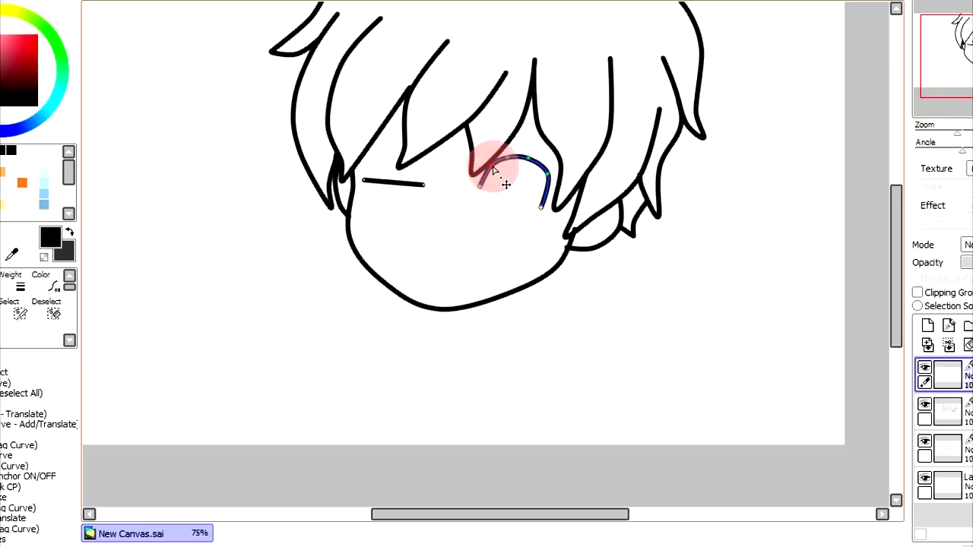
drag(548, 176, 552, 179)
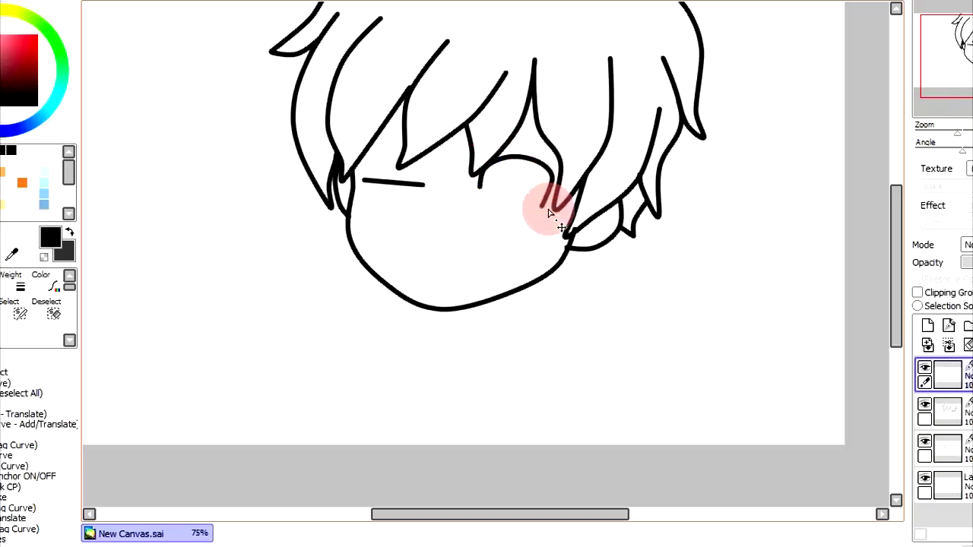
Draw straight lines for the right eye's lower lid, both eyebrows, and a vertical line inside the right eye.
key(n)
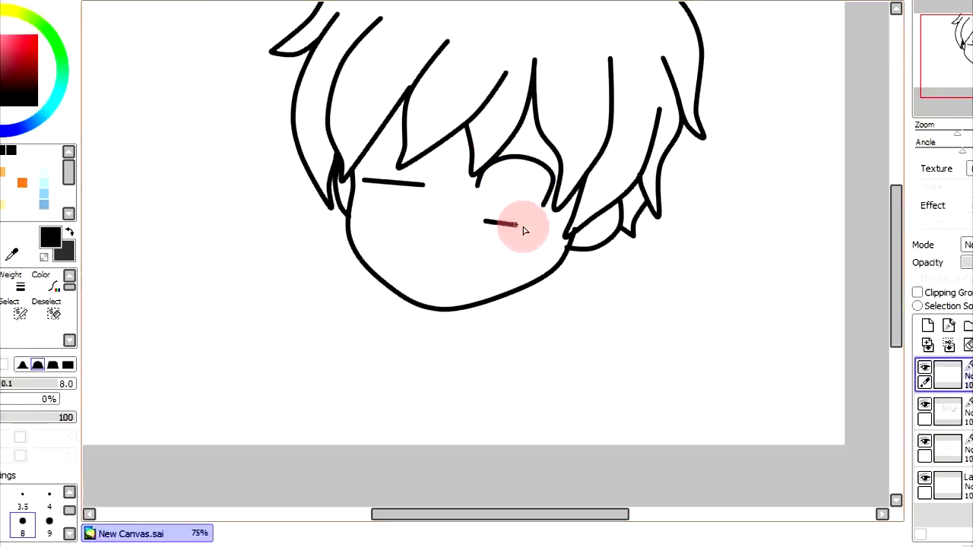
drag(514, 228, 525, 227)
drag(363, 119, 406, 149)
drag(472, 156, 532, 133)
click(33, 338)
drag(511, 173, 511, 216)
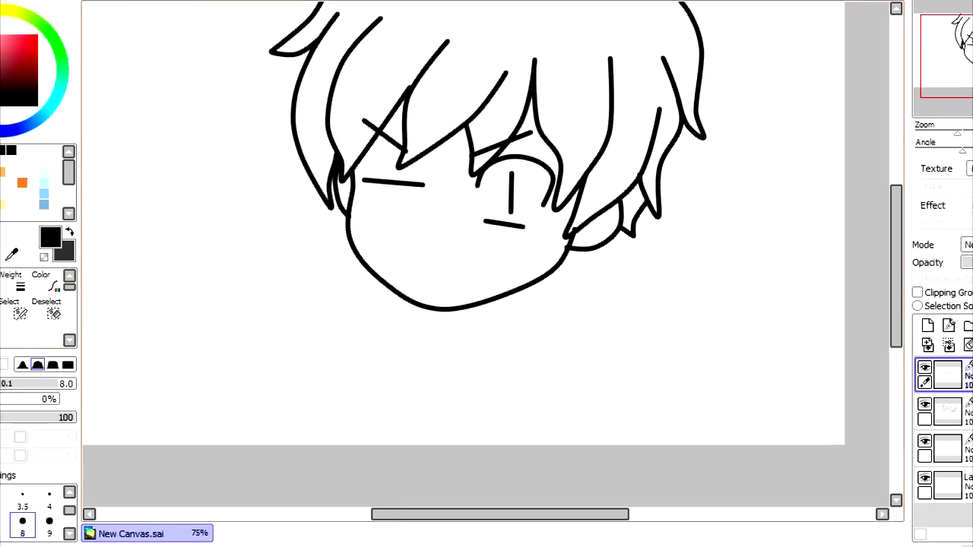
Curve both eyebrows and bend the left eye's line into a slanted upper eyelid.
click(2, 287)
drag(472, 156, 475, 146)
click(418, 155)
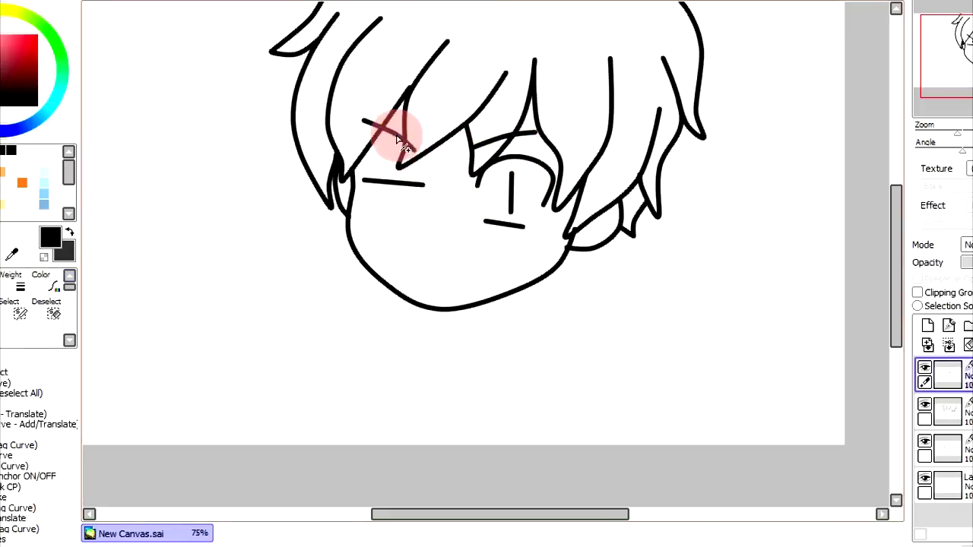
click(365, 197)
click(416, 189)
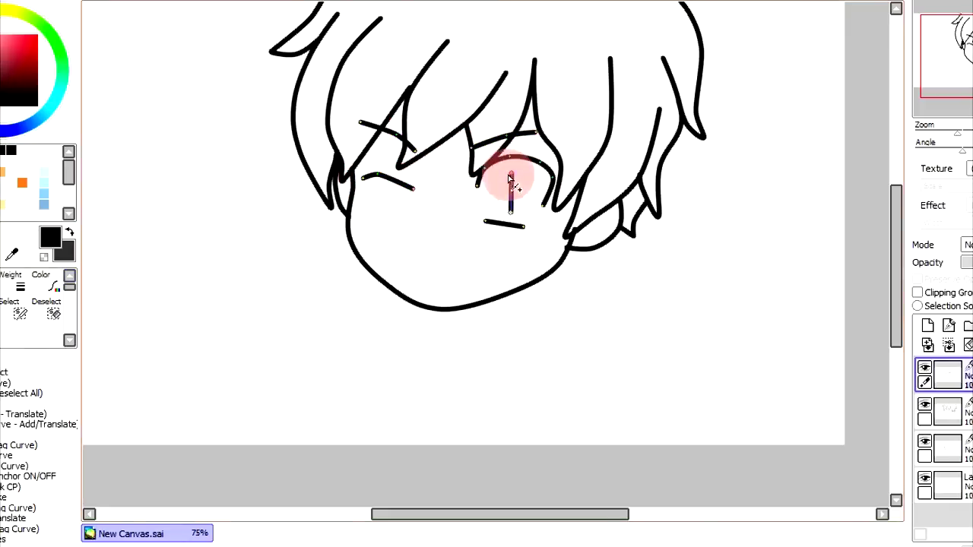
Reshape the vertical line inside the right eye into a rounded iris outline beneath the upper eyelid.
click(535, 182)
drag(530, 187, 521, 222)
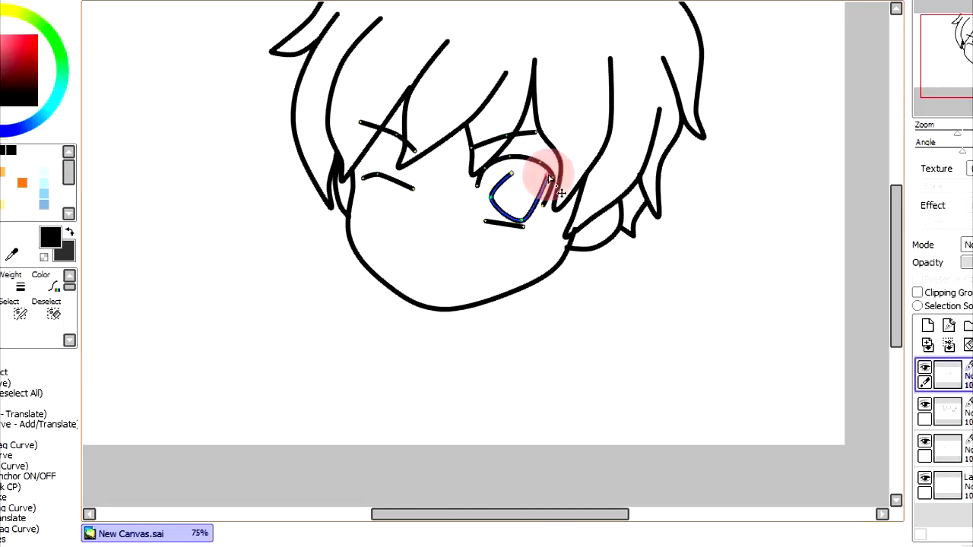
mouse_move(512, 176)
mouse_down()
mouse_move(521, 158)
mouse_move(508, 161)
mouse_up()
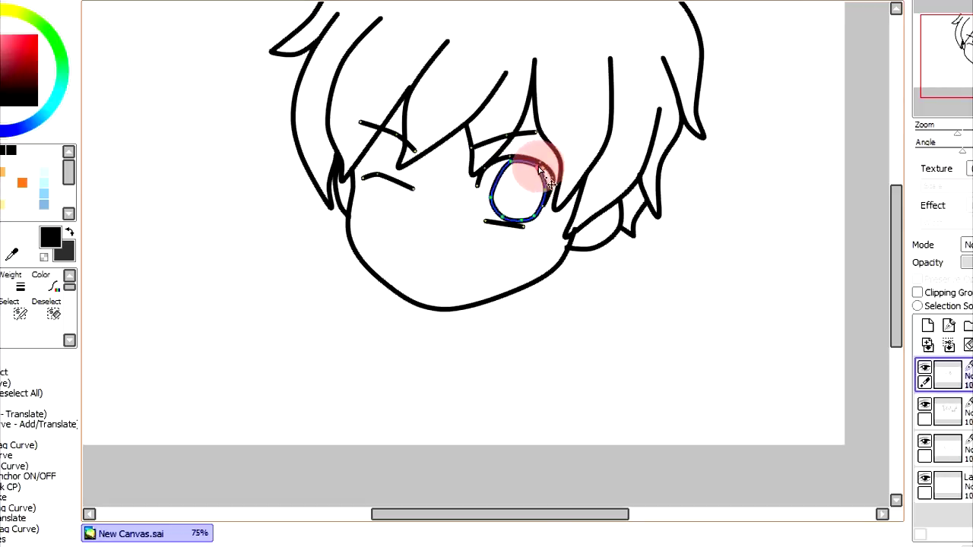
drag(498, 178, 494, 178)
scroll(535, 184, up, 1)
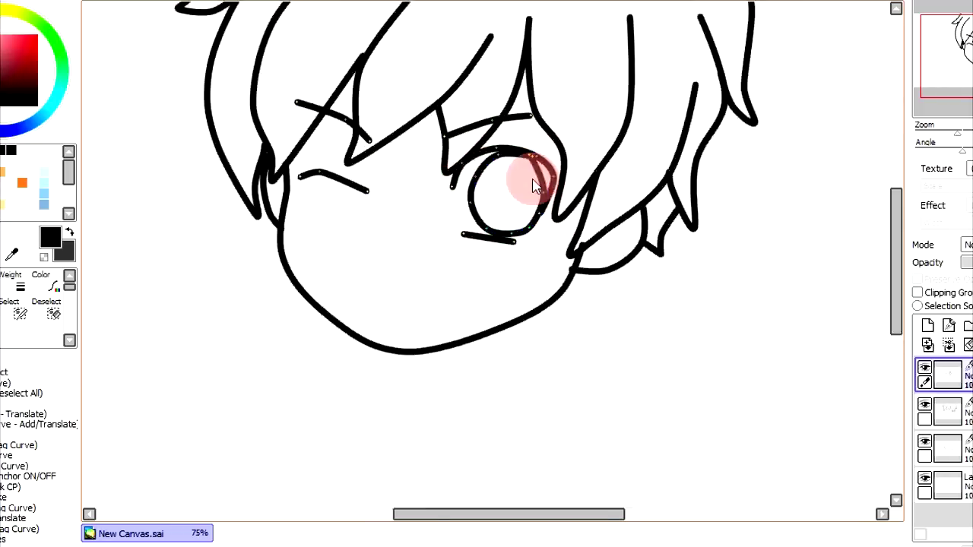
Bend the right eye's lower lid line into a shallow, downward-bulging curve beneath the iris.
scroll(532, 187, down, 3)
scroll(508, 207, up, 2)
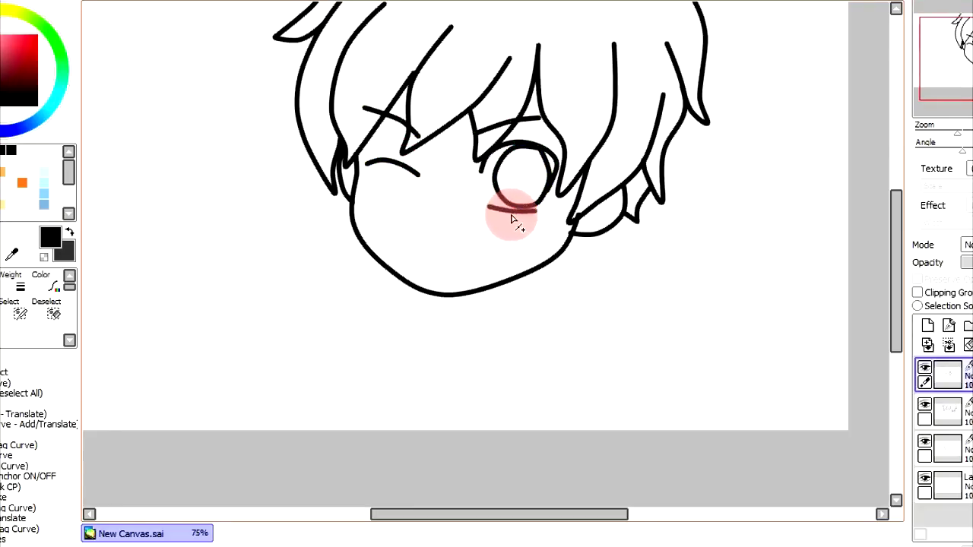
drag(487, 204, 535, 217)
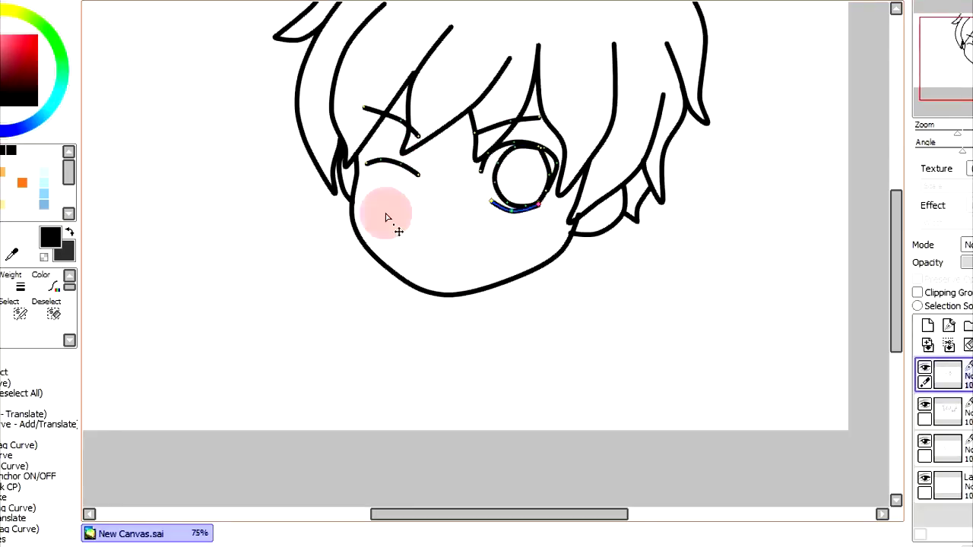
Draw a small angled nose and a straight mouth line, and bend the mouth into a gentle smile.
key(n)
drag(439, 203, 430, 216)
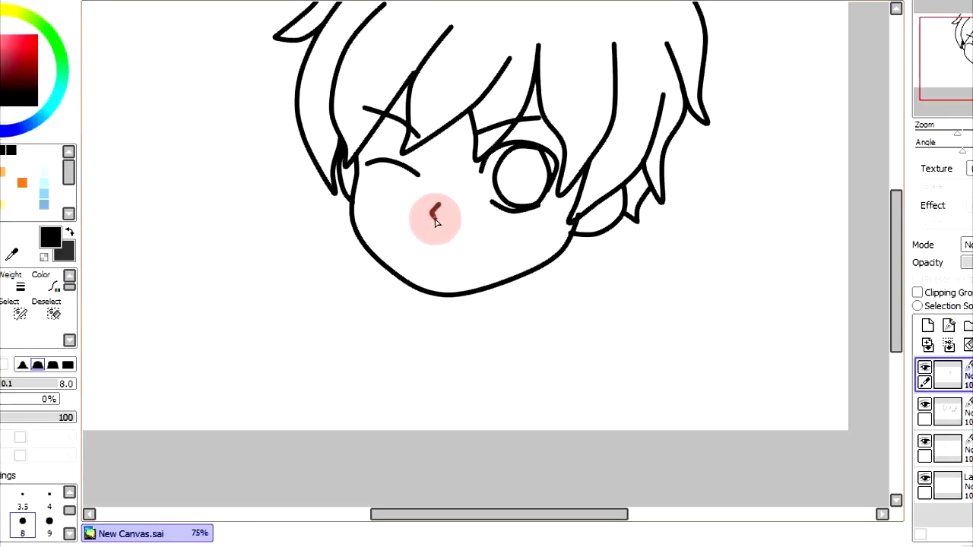
drag(435, 244, 436, 246)
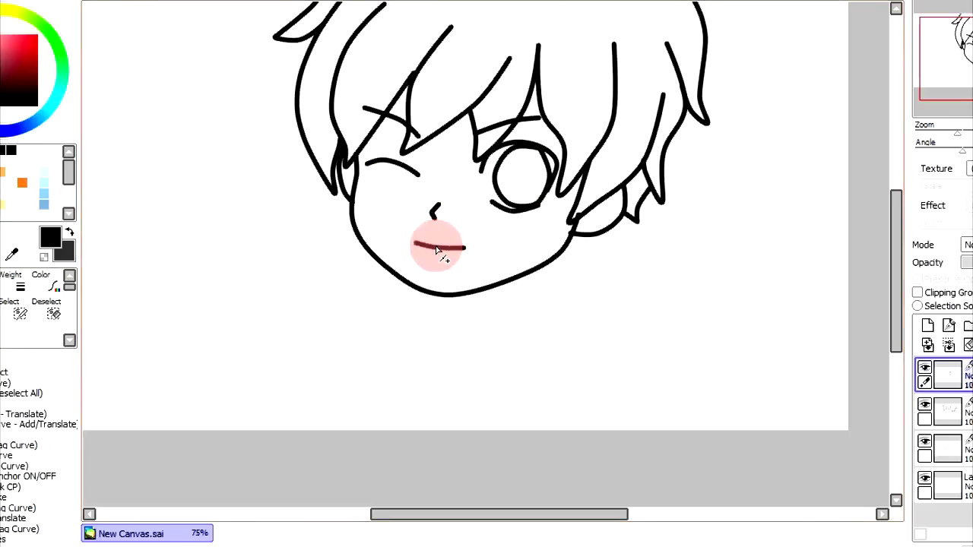
Add a new linework layer and draw the neck sides and both collar flaps with straight lines below the chin.
scroll(593, 205, up, 2)
scroll(594, 207, down, 2)
drag(896, 229, 896, 206)
click(948, 325)
drag(517, 363, 518, 359)
mouse_move(425, 354)
mouse_down()
mouse_move(452, 396)
mouse_move(423, 375)
mouse_up()
mouse_move(522, 344)
mouse_down()
mouse_move(569, 377)
mouse_move(487, 441)
mouse_move(522, 354)
mouse_up()
drag(425, 357, 436, 411)
Draw straight lines for the shoulders, shirt opening and inner sleeves, plus a ribbon with hanging tails on its own layer.
mouse_move(563, 389)
mouse_down()
mouse_move(637, 410)
mouse_move(690, 475)
mouse_up()
drag(380, 400, 243, 473)
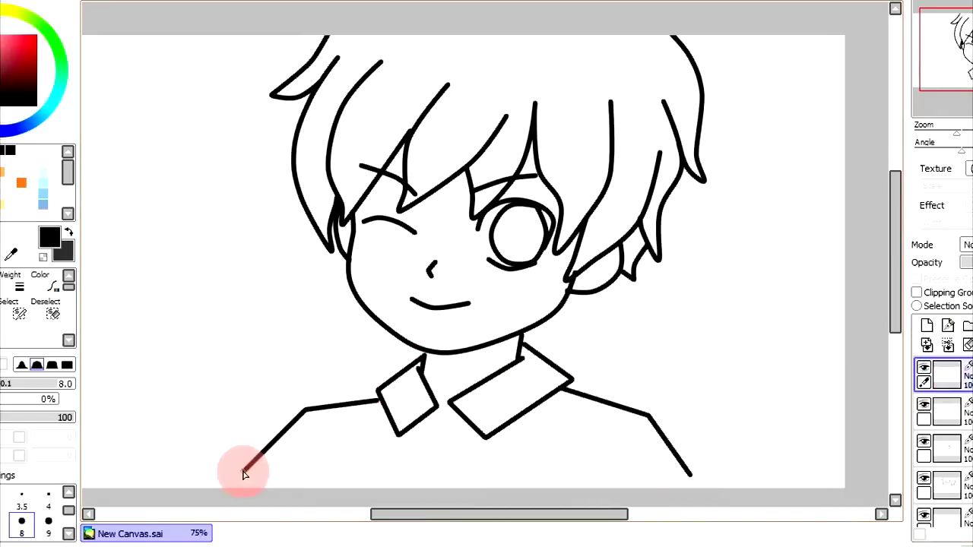
drag(438, 413, 427, 494)
drag(645, 428, 587, 487)
drag(310, 419, 335, 487)
mouse_move(436, 416)
mouse_down()
mouse_move(395, 466)
mouse_move(434, 412)
mouse_move(445, 448)
mouse_move(439, 496)
mouse_up()
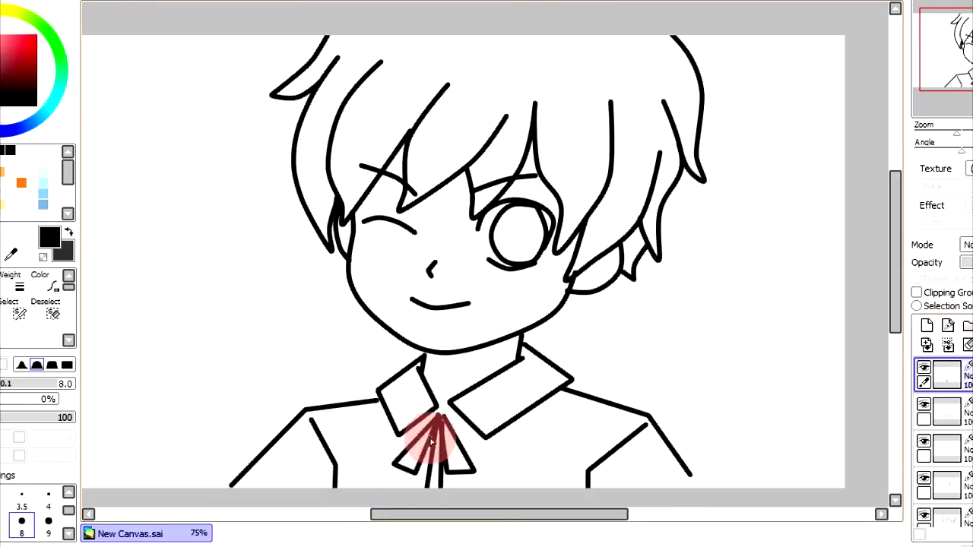
Hide the ribbon layer and bend both collar flaps and the shirt opening on the shirt layer into curved shapes with pointed tips.
click(935, 409)
click(924, 368)
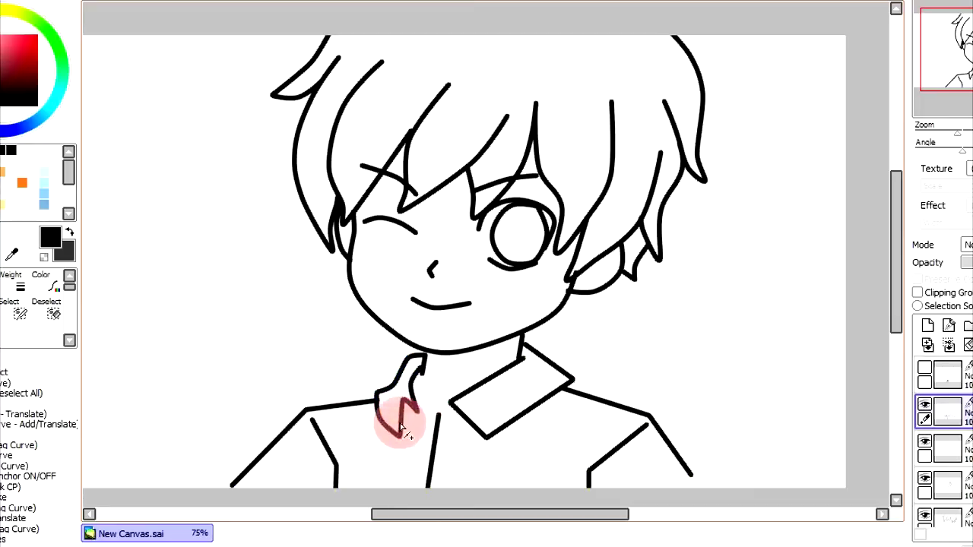
drag(390, 439, 390, 436)
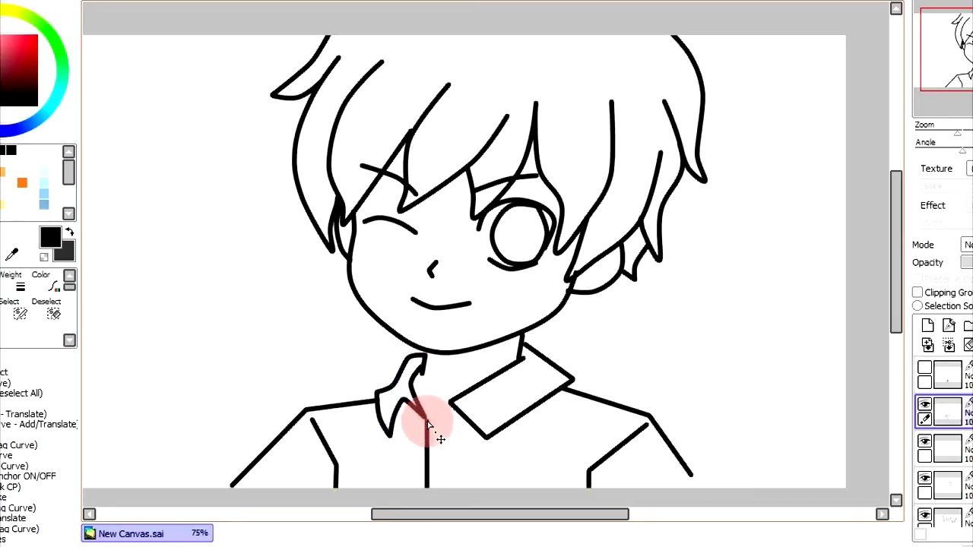
click(462, 413)
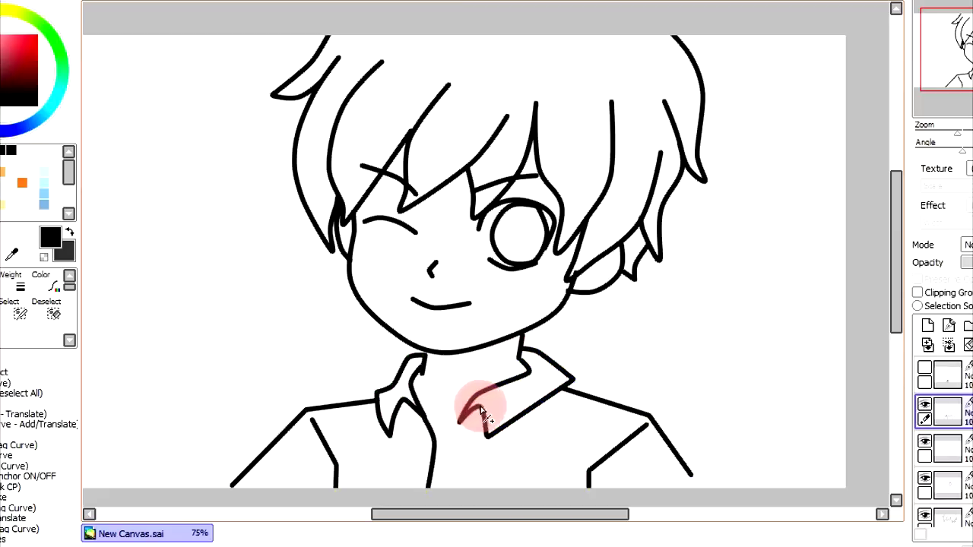
drag(553, 399, 535, 415)
drag(488, 438, 513, 432)
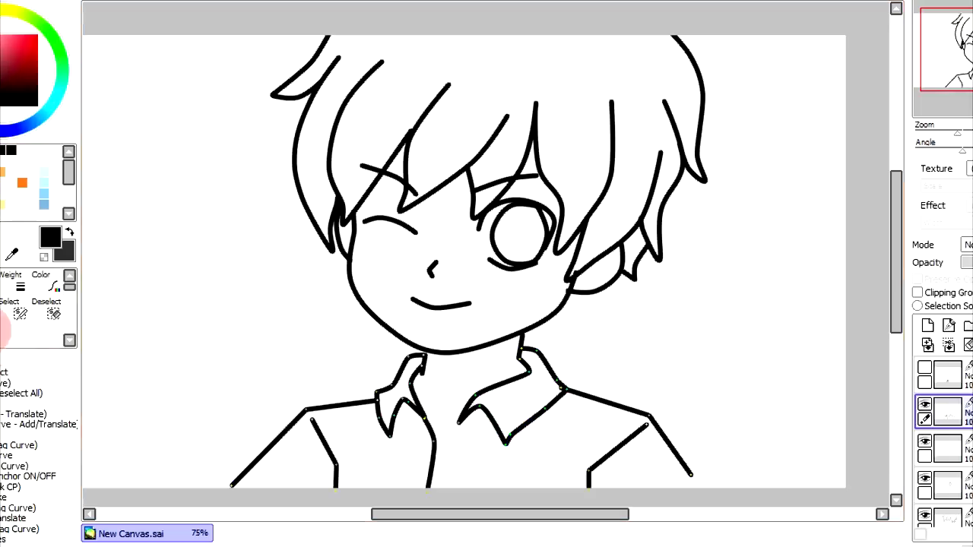
Draw a straight line joining the right collar flap to the shirt opening.
click(1, 339)
click(461, 423)
double_click(436, 447)
Curve both shoulder lines, the outer arms and the two inner sleeve lines down to the canvas edge.
click(1, 312)
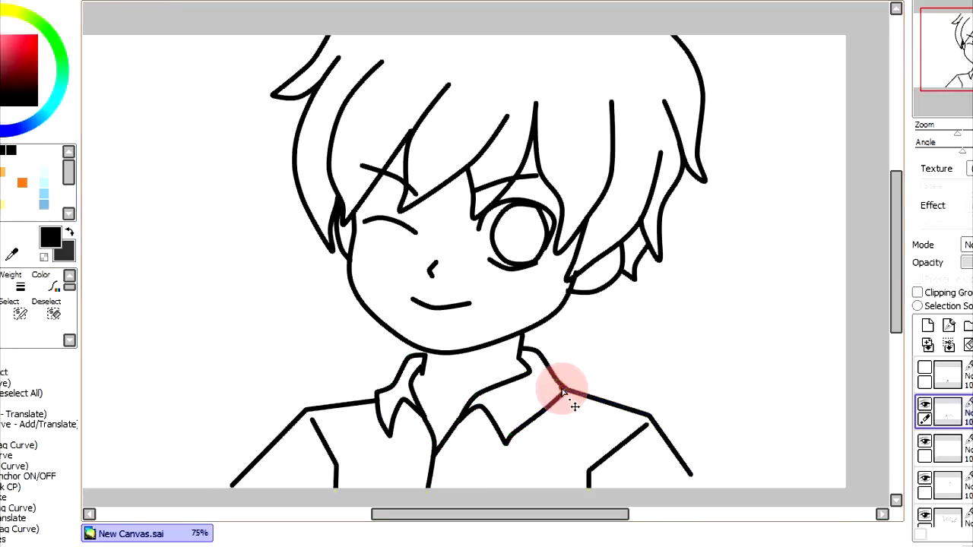
drag(663, 434, 660, 436)
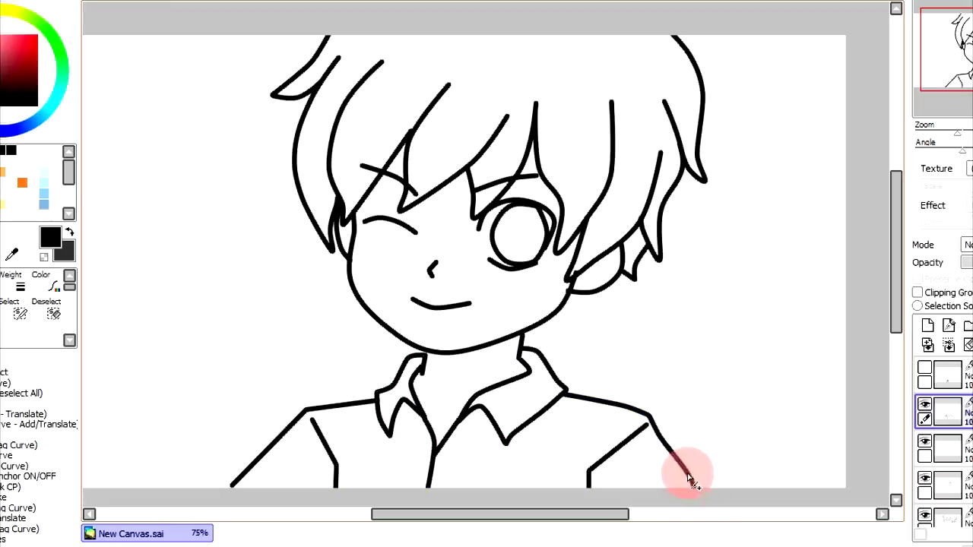
drag(353, 403, 351, 401)
drag(292, 424, 236, 492)
drag(336, 466, 333, 470)
drag(589, 472, 613, 448)
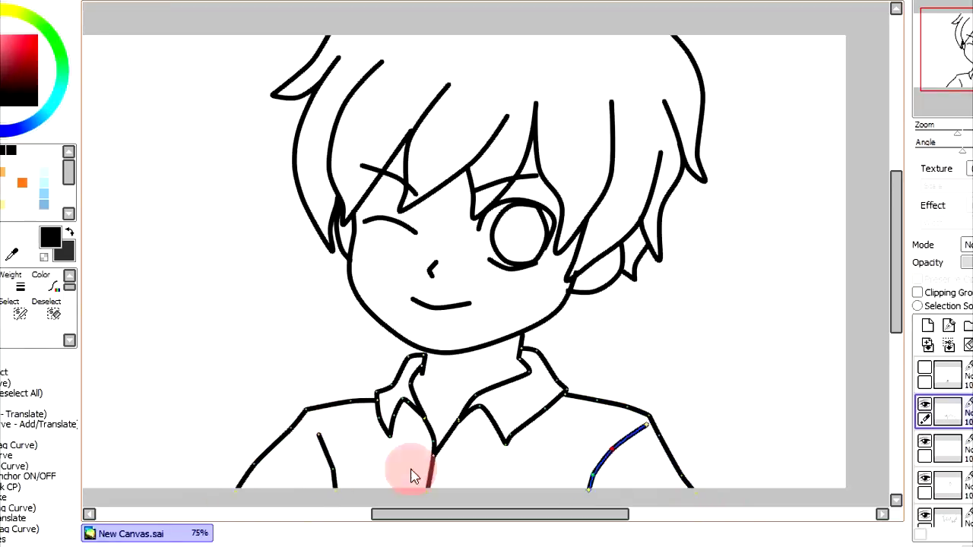
Show the ribbon layer again and try to bend the ribbon's right side outward into a loop.
click(945, 373)
click(924, 367)
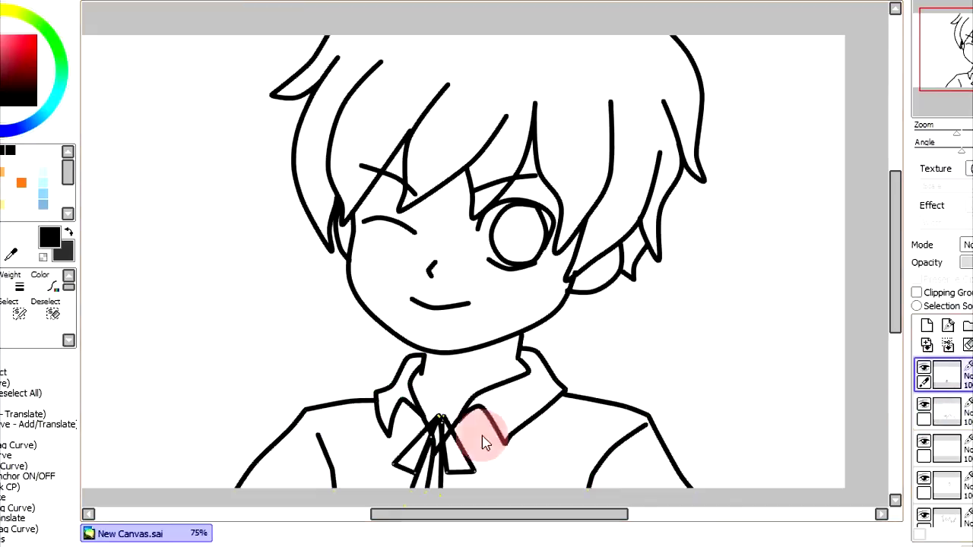
click(460, 448)
double_click(441, 429)
drag(441, 431, 486, 416)
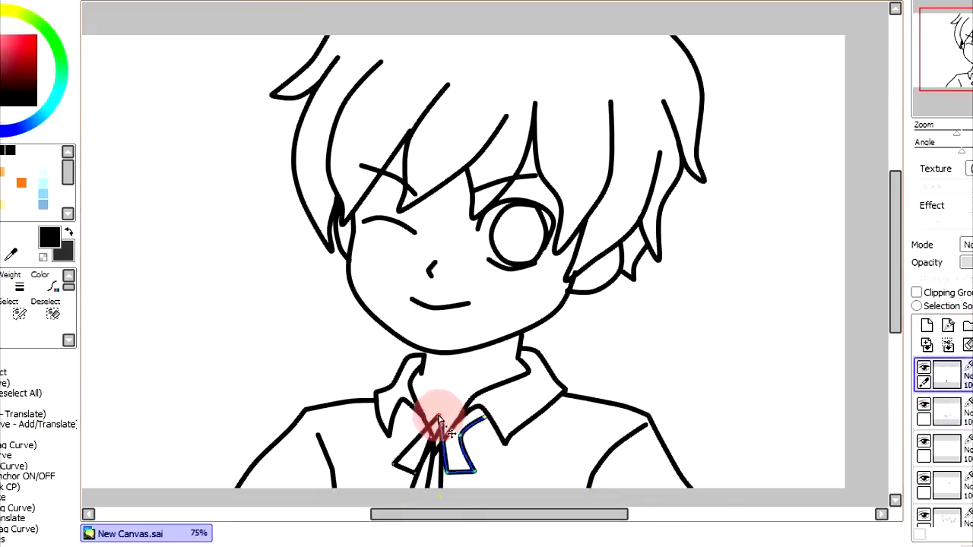
click(483, 416)
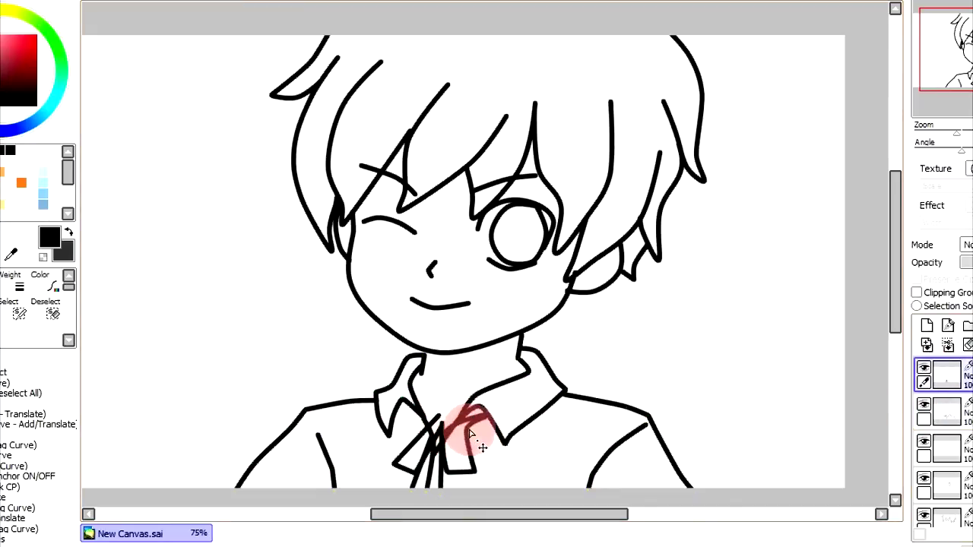
Select the face linework layer and adjust the end of the face outline beside the right ear.
scroll(509, 450, down, 2)
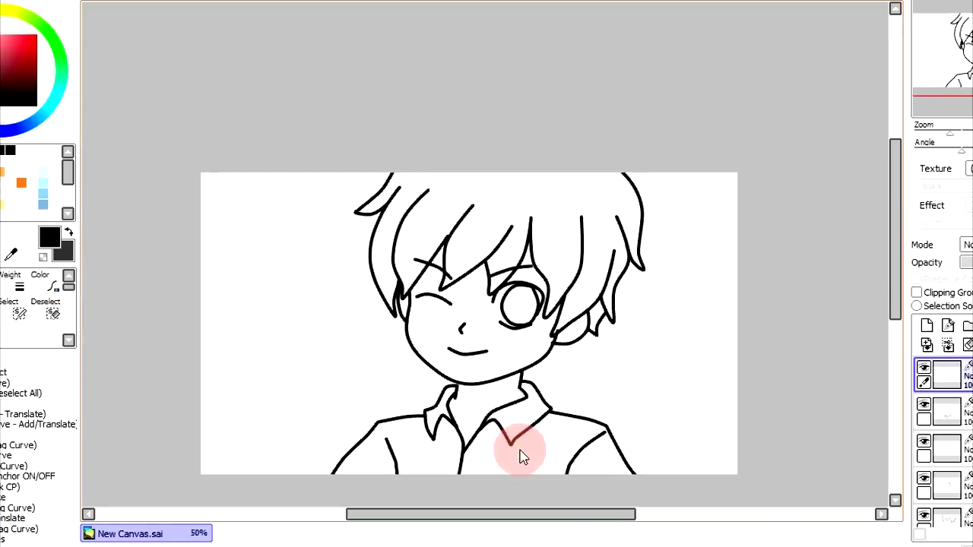
scroll(502, 289, up, 2)
drag(897, 186, 900, 195)
scroll(942, 441, down, 1)
scroll(967, 456, down, 1)
click(967, 498)
drag(615, 342, 606, 361)
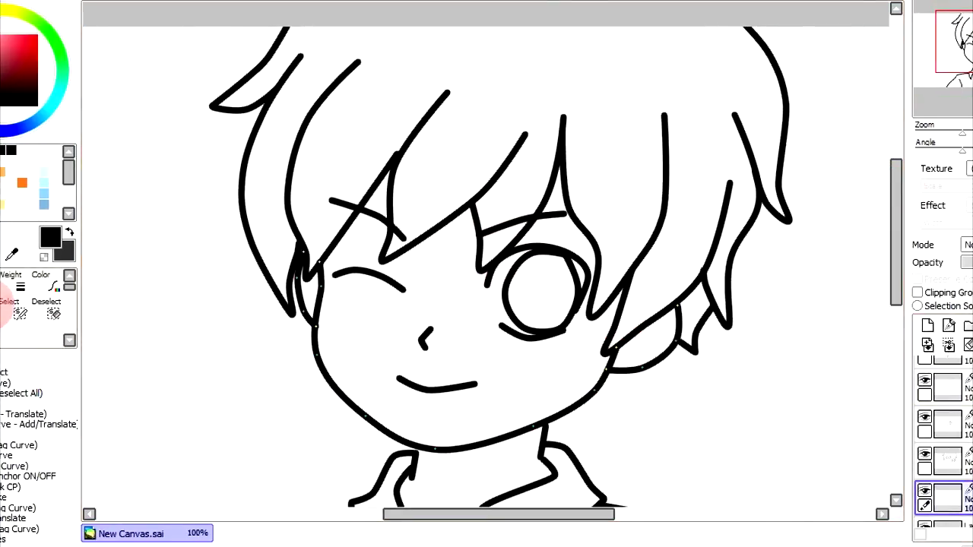
Thin the face outline along the chin, jaw and cheeks by lowering the pressure at its points.
click(0, 307)
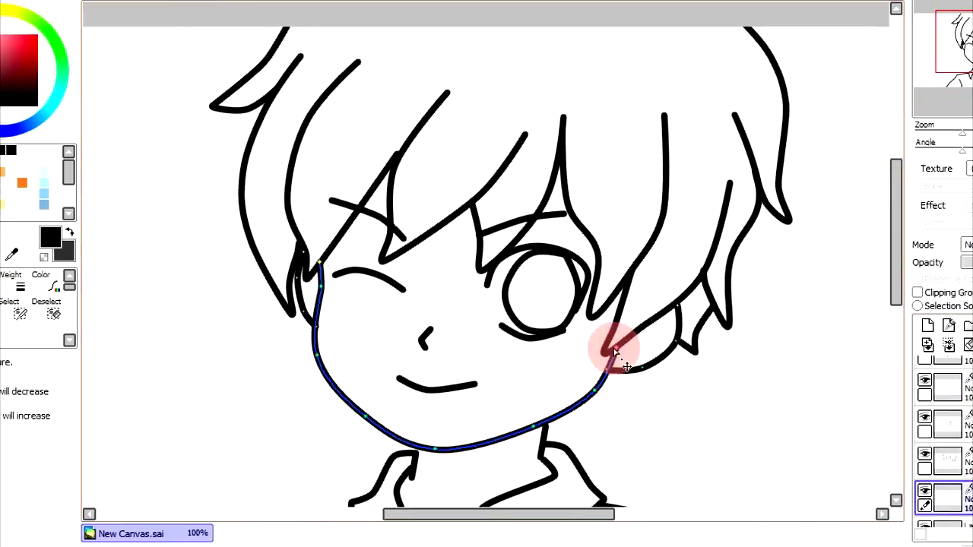
mouse_move(435, 448)
mouse_down()
mouse_move(358, 443)
mouse_move(440, 446)
mouse_up()
drag(366, 417, 325, 421)
drag(318, 357, 289, 360)
mouse_move(320, 287)
mouse_down()
mouse_move(271, 289)
mouse_move(299, 313)
mouse_move(313, 288)
mouse_move(306, 295)
mouse_up()
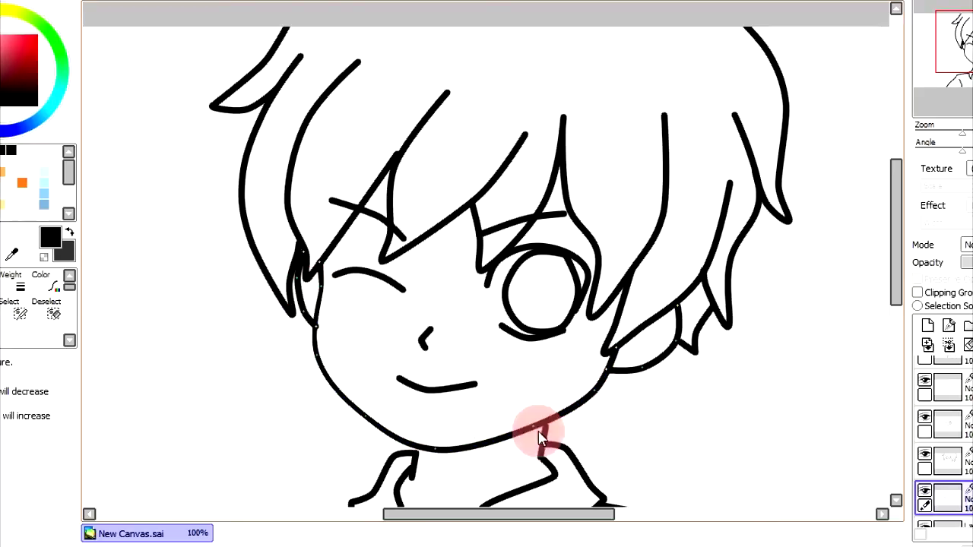
drag(595, 389, 554, 382)
drag(435, 449, 406, 447)
On the hair layer, taper the tips of the front bangs and the left-side locks by lowering their point pressure.
click(947, 457)
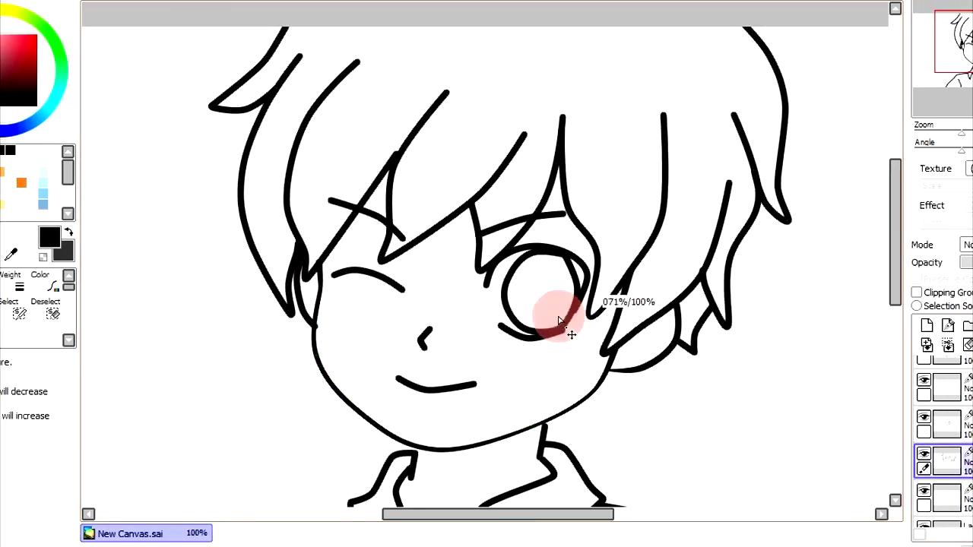
drag(564, 143, 518, 134)
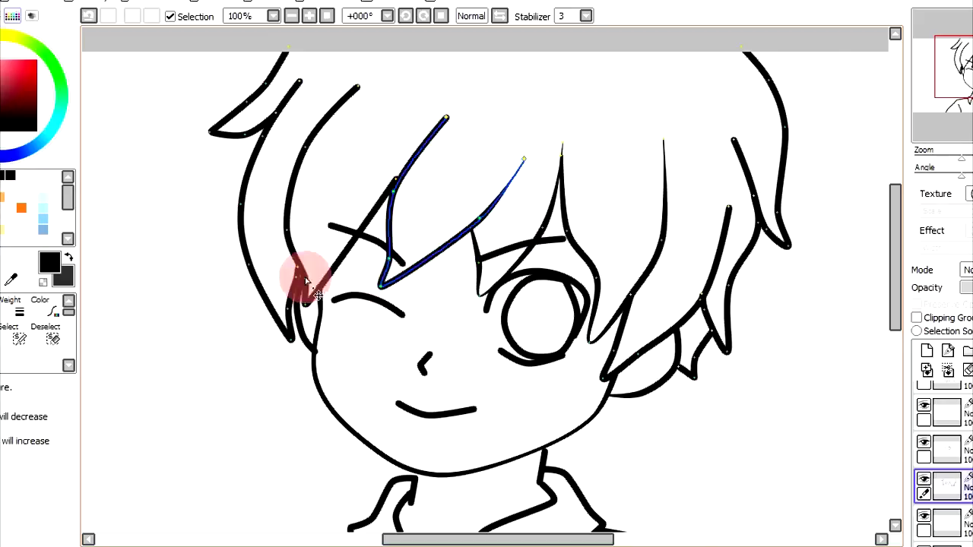
drag(449, 117, 353, 100)
drag(394, 180, 372, 174)
mouse_move(307, 281)
mouse_down()
mouse_move(254, 383)
mouse_move(291, 344)
mouse_up()
drag(249, 88, 247, 87)
drag(301, 80, 189, 134)
drag(277, 113, 201, 122)
Taper the ends and thin the joints of the right-side hair locks by lowering their point pressure.
scroll(710, 174, down, 1)
scroll(752, 153, up, 2)
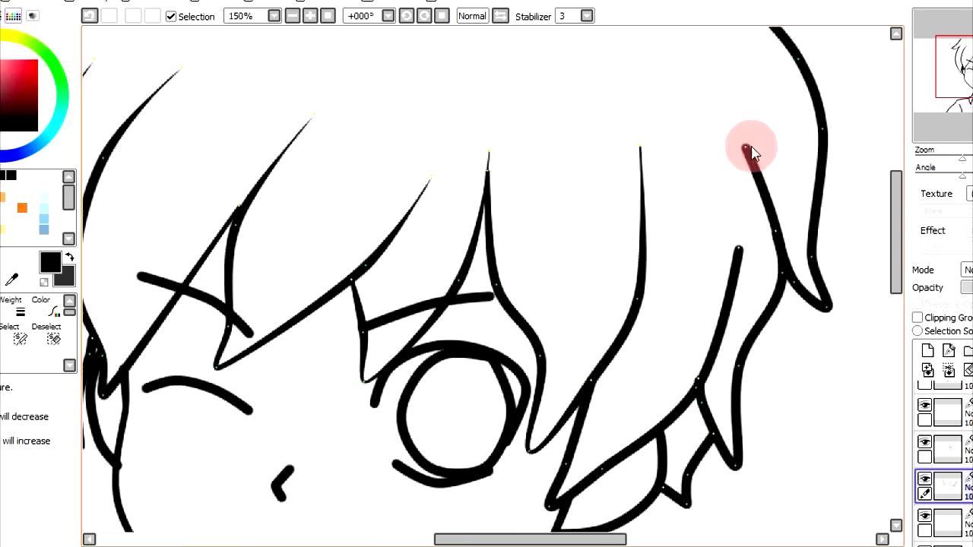
drag(717, 146, 689, 147)
drag(739, 249, 647, 243)
drag(695, 380, 625, 387)
drag(702, 405, 664, 405)
mouse_move(827, 308)
mouse_down()
mouse_move(746, 357)
mouse_move(685, 494)
mouse_move(487, 494)
mouse_move(569, 353)
mouse_move(599, 366)
mouse_move(525, 358)
mouse_up()
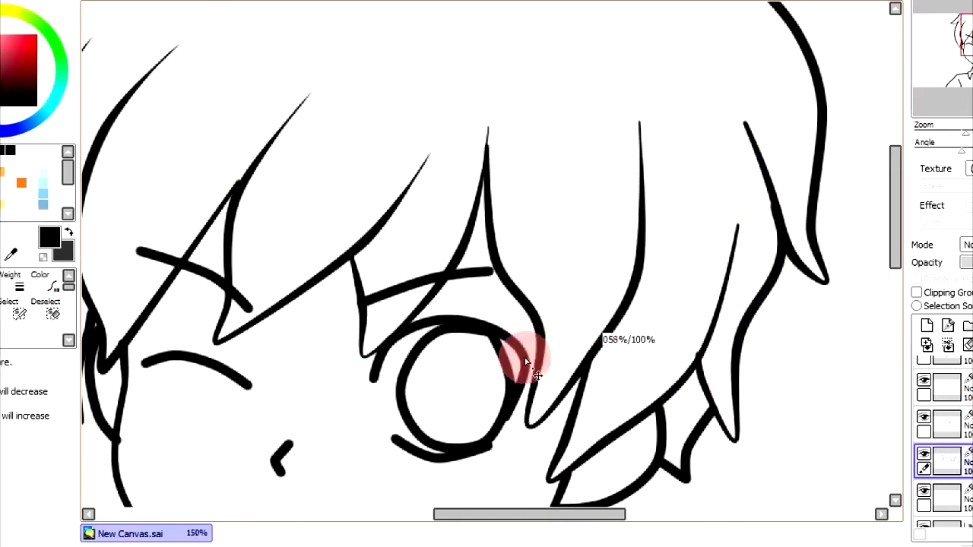
On the shirt layer, vary the thickness of the neck and collar lines by lowering the pressure at their points.
scroll(639, 379, down, 3)
drag(895, 268, 897, 338)
scroll(601, 272, up, 3)
drag(600, 278, 620, 288)
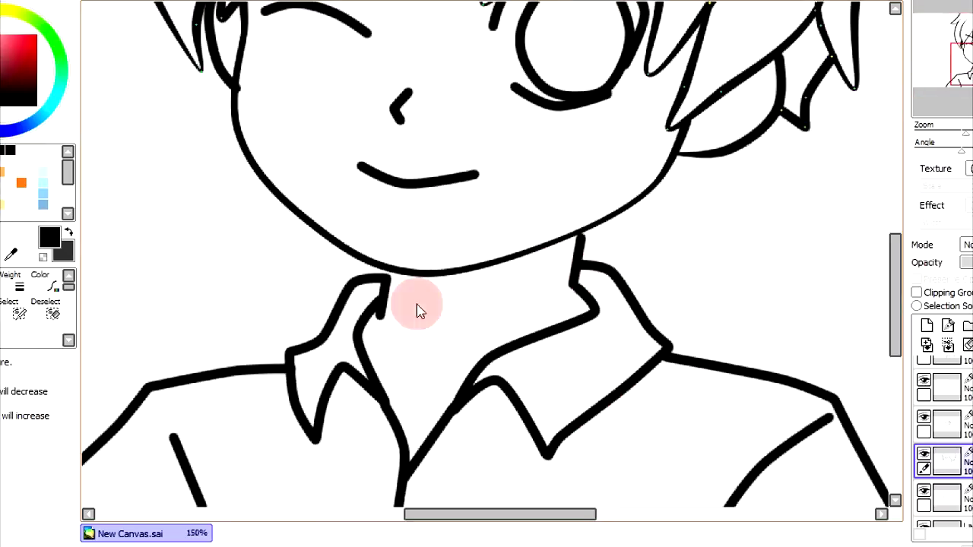
click(947, 386)
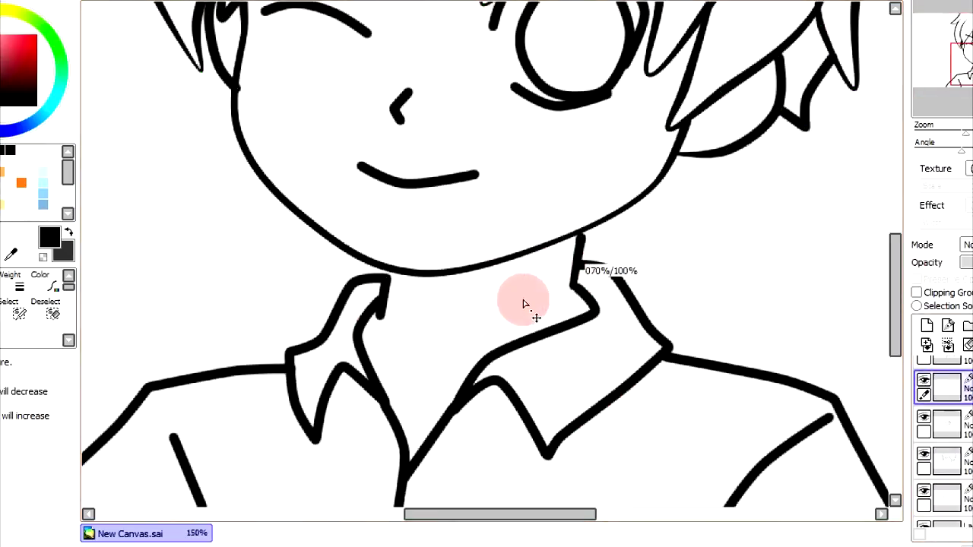
drag(385, 279, 380, 320)
scroll(969, 460, up, 2)
click(959, 401)
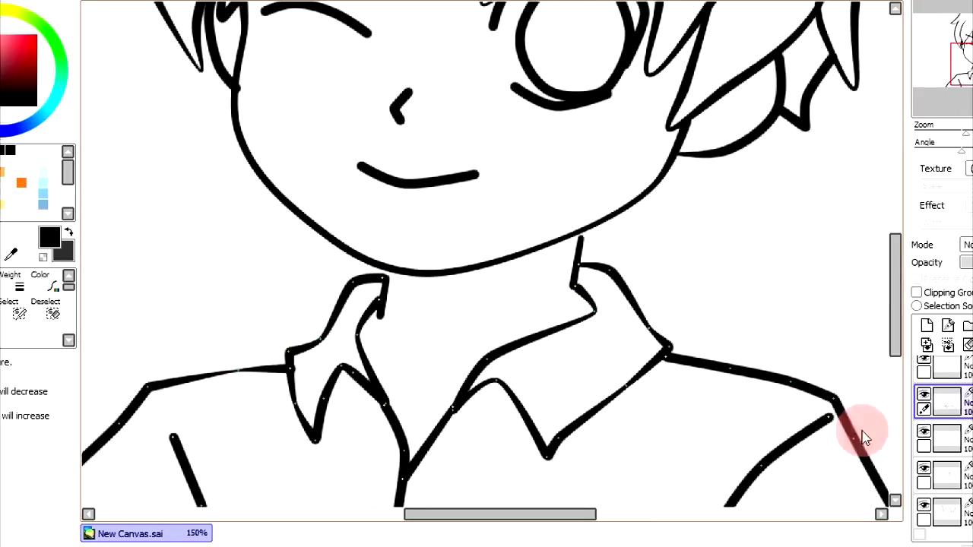
Vary the thickness of the shoulder, arm and inner sleeve lines by changing the pressure at their points.
scroll(865, 430, down, 2)
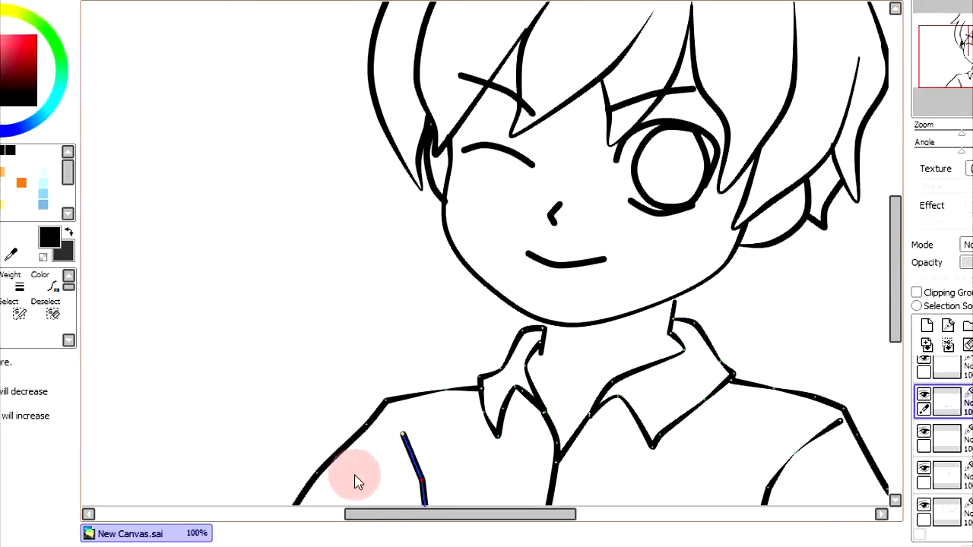
scroll(772, 428, down, 4)
drag(894, 352, 897, 258)
drag(697, 205, 679, 61)
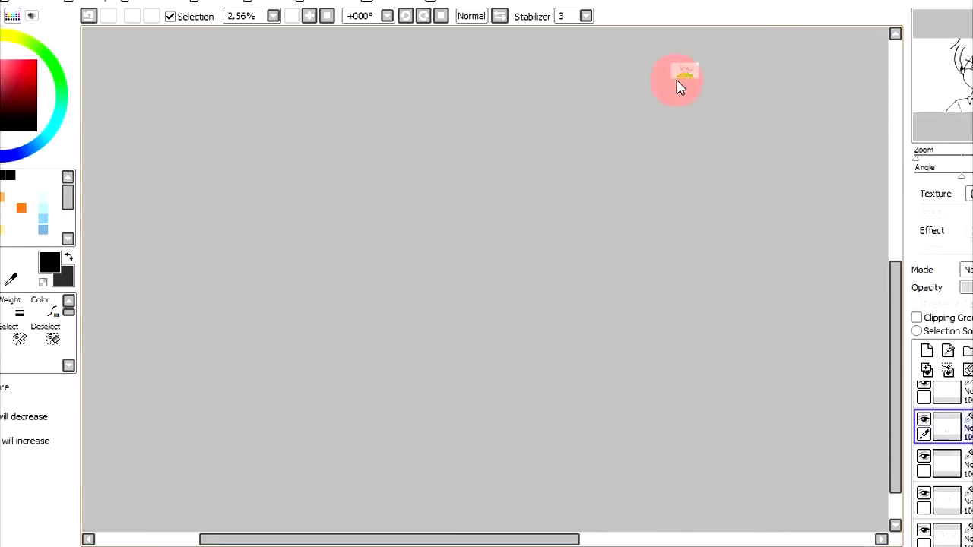
scroll(684, 83, up, 8)
scroll(837, 369, down, 2)
scroll(894, 365, down, 9)
scroll(491, 279, up, 3)
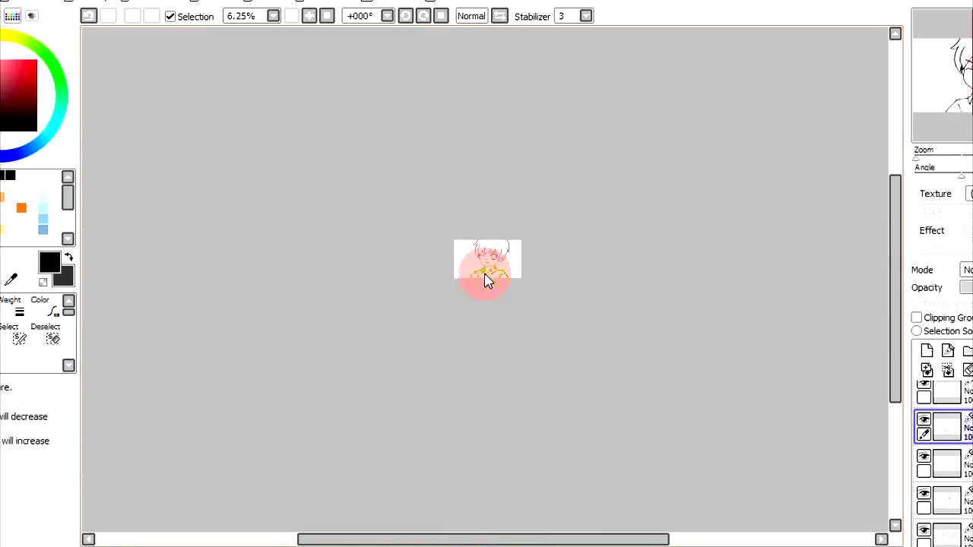
scroll(499, 258, up, 3)
drag(897, 329, 894, 459)
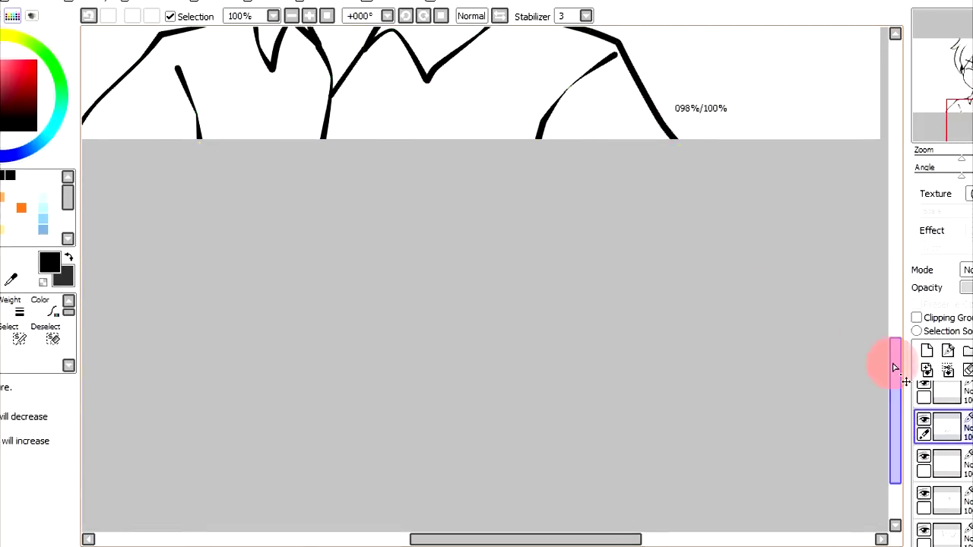
On the eye layer, thicken the right eye's upper eyelid with higher point pressure and taper its lower lid.
drag(895, 346, 894, 220)
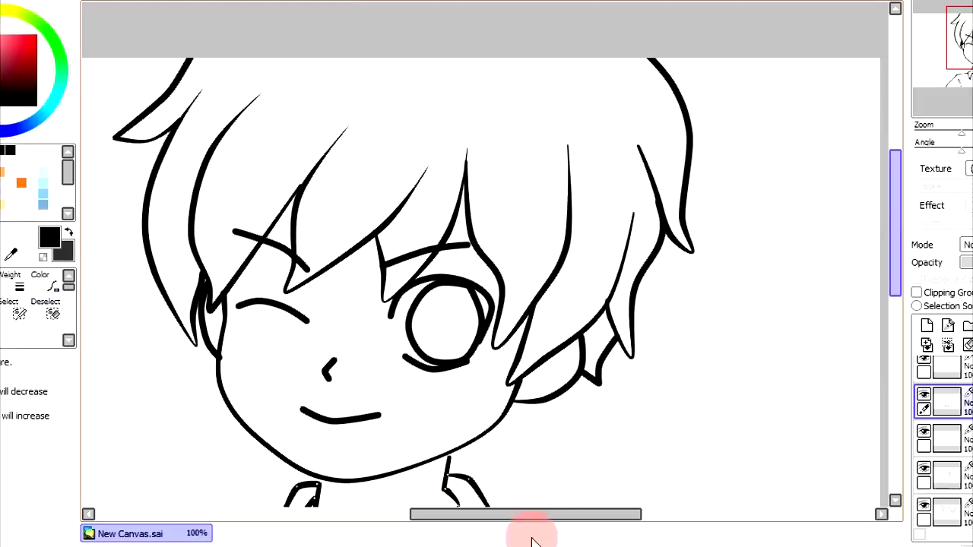
mouse_move(532, 541)
mouse_down()
mouse_move(532, 514)
mouse_move(885, 418)
mouse_up()
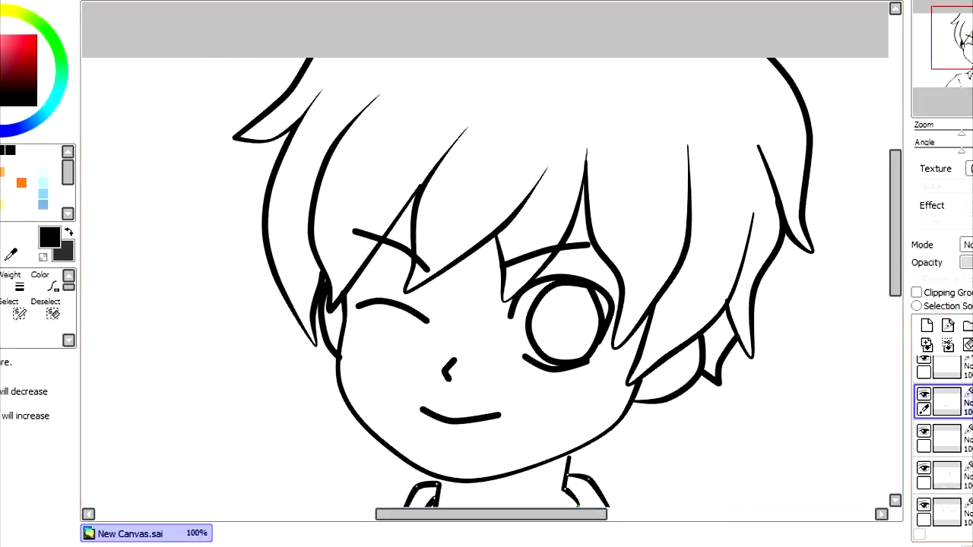
click(959, 368)
click(962, 484)
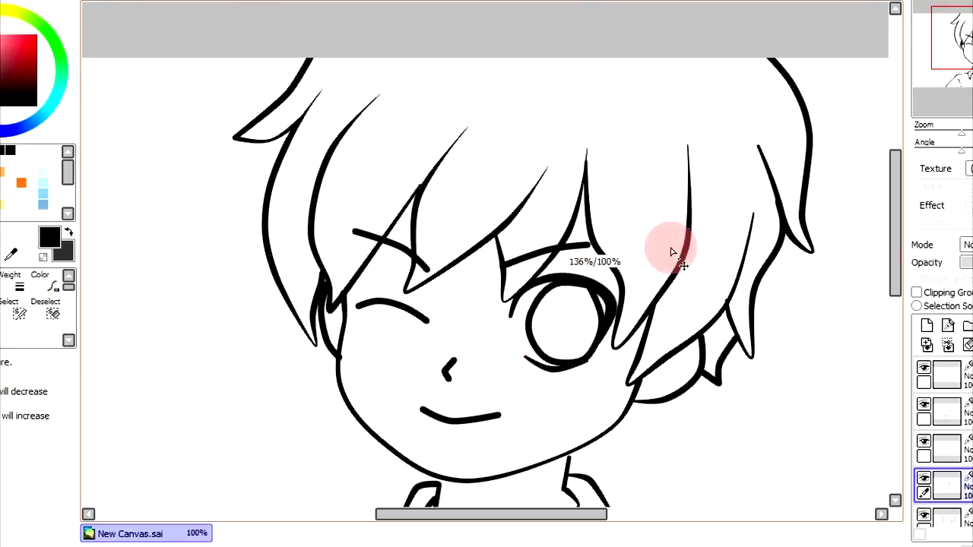
Set the line weight of the closed left eyelid to 20.
click(23, 310)
click(21, 285)
click(28, 501)
click(418, 313)
click(52, 505)
click(425, 316)
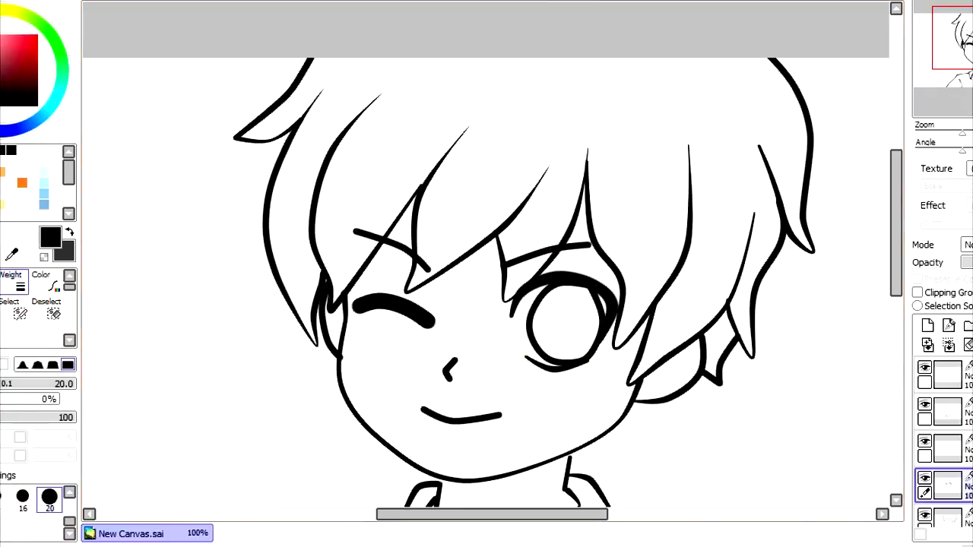
Taper both ends of the closed left eyelid by lowering their point pressure.
click(1, 311)
drag(359, 305, 274, 307)
drag(427, 323, 358, 353)
Taper the ends of the nose and mouth lines by lowering their point pressure.
drag(455, 361, 407, 363)
drag(450, 379, 388, 389)
drag(499, 415, 428, 395)
drag(424, 410, 342, 386)
Thin both eyebrows and taper their ends by lowering the pressure at their points.
drag(428, 269, 368, 286)
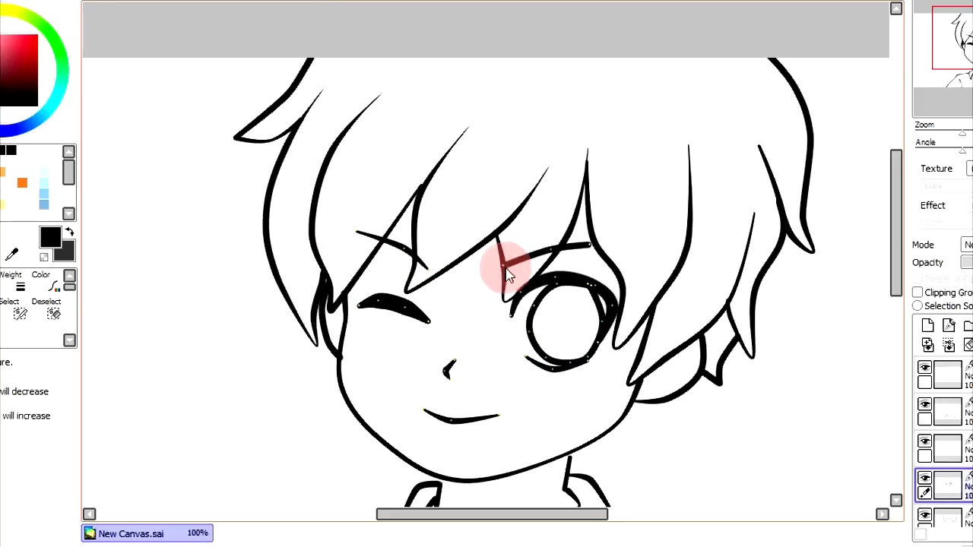
scroll(730, 258, down, 1)
drag(898, 250, 901, 273)
drag(570, 515, 589, 517)
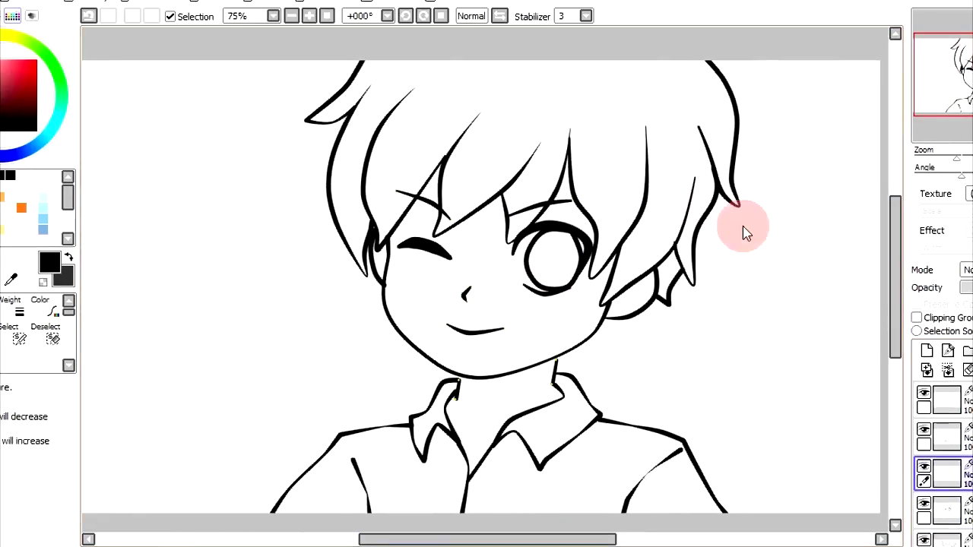